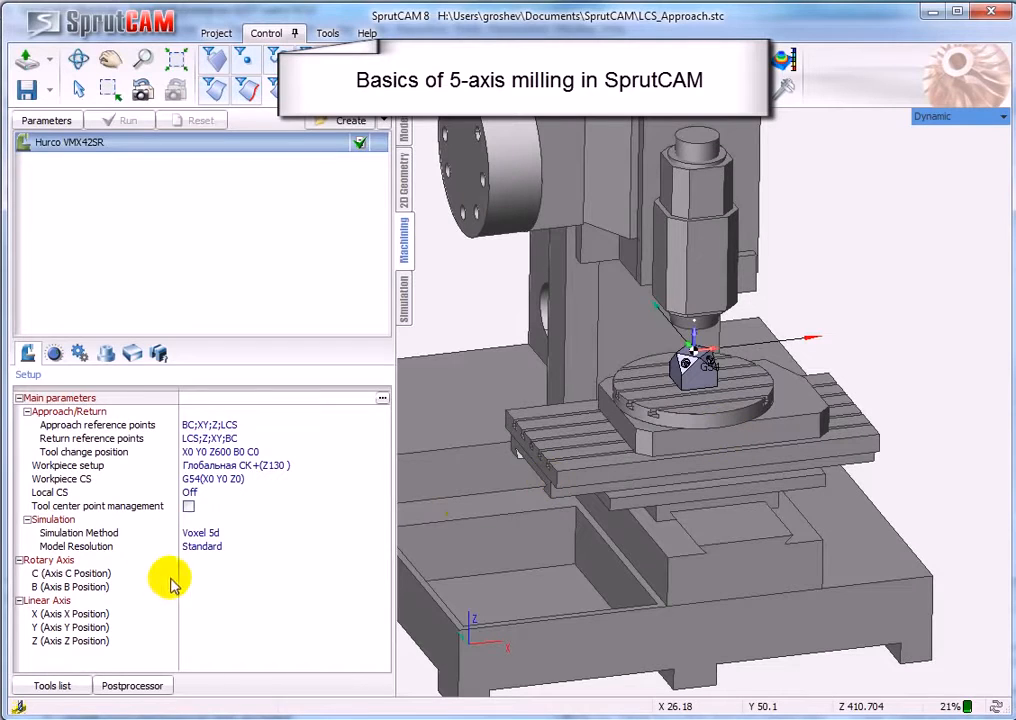
- Inspect the machine's C and B rotary axis positions and the workpiece on the rotary table
text(10)
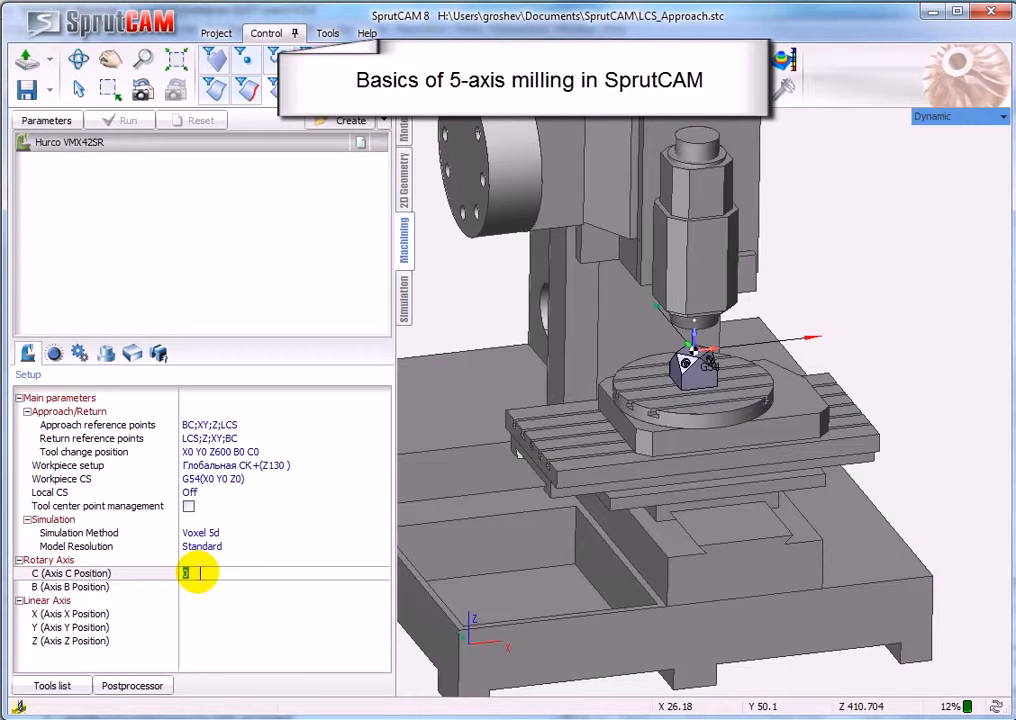
scroll(200, 573, down, 1)
click(190, 587)
scroll(190, 588, down, 1)
scroll(190, 587, up, 1)
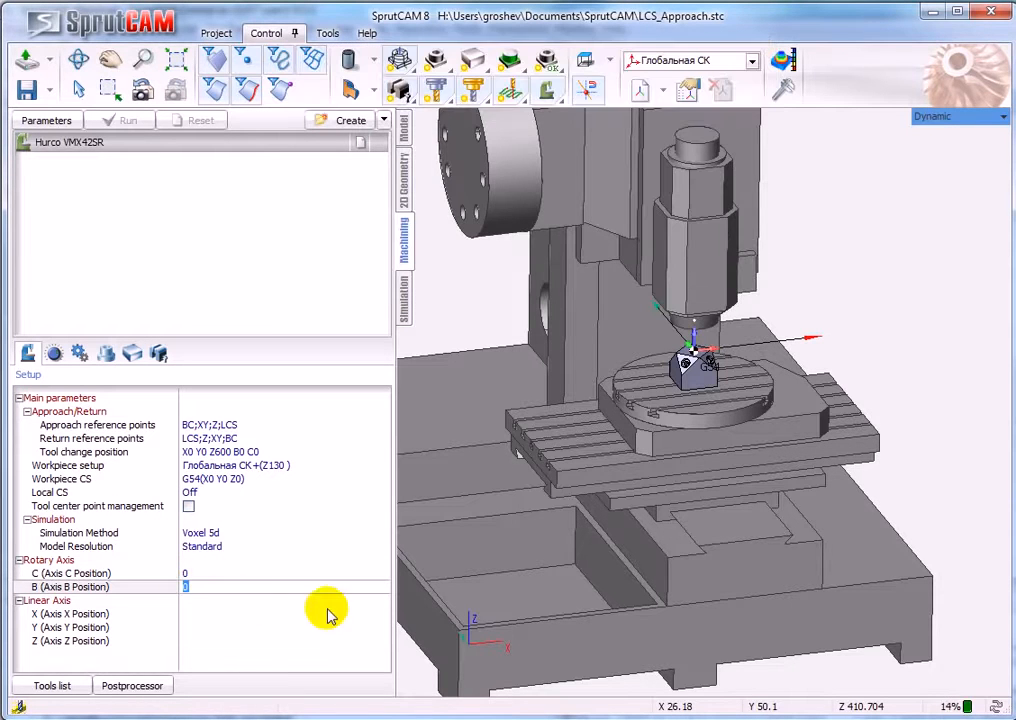
scroll(650, 446, up, 2)
scroll(612, 410, up, 2)
scroll(730, 350, up, 3)
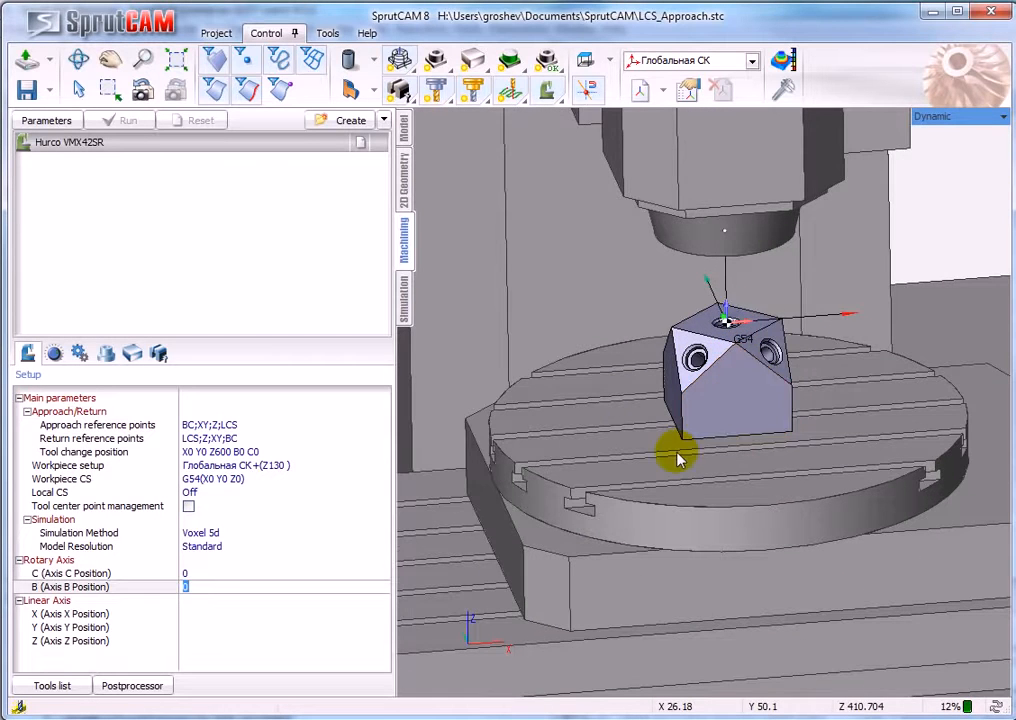
scroll(660, 465, down, 4)
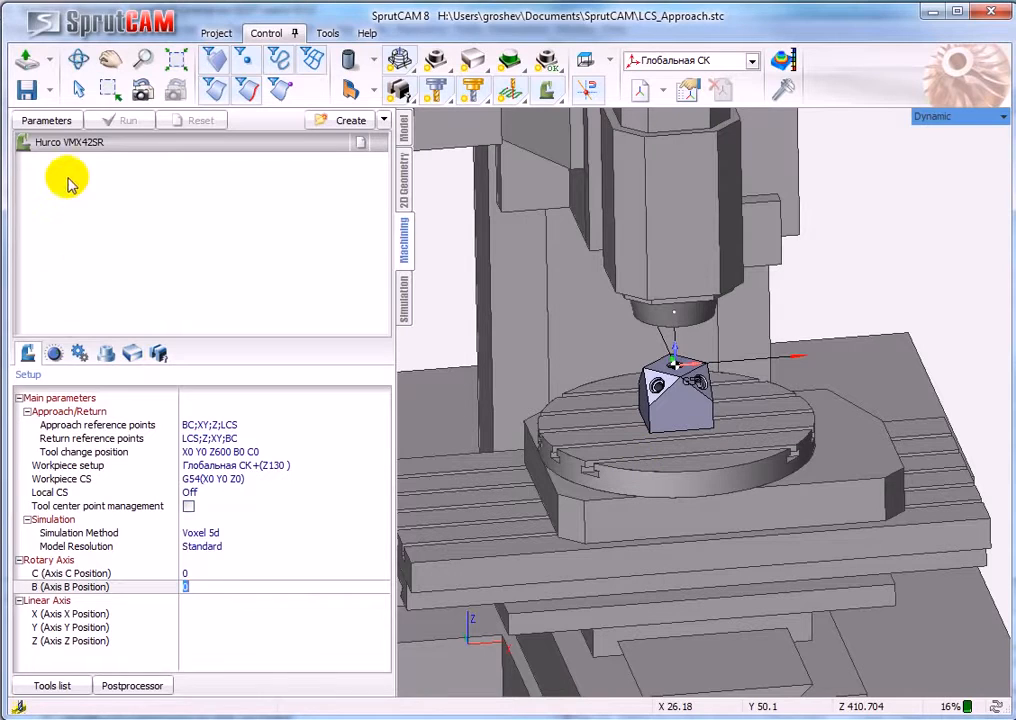
- Check the TCPM mode availability in the machine setup's control parameters, under Rotary Transformations
click(55, 354)
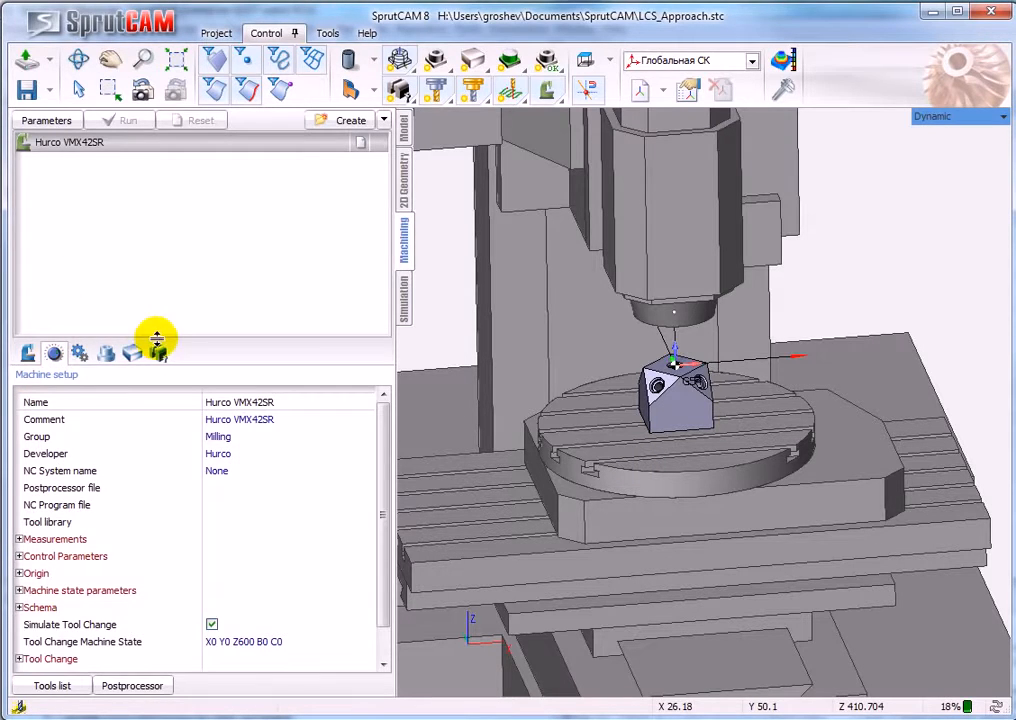
drag(157, 340, 163, 197)
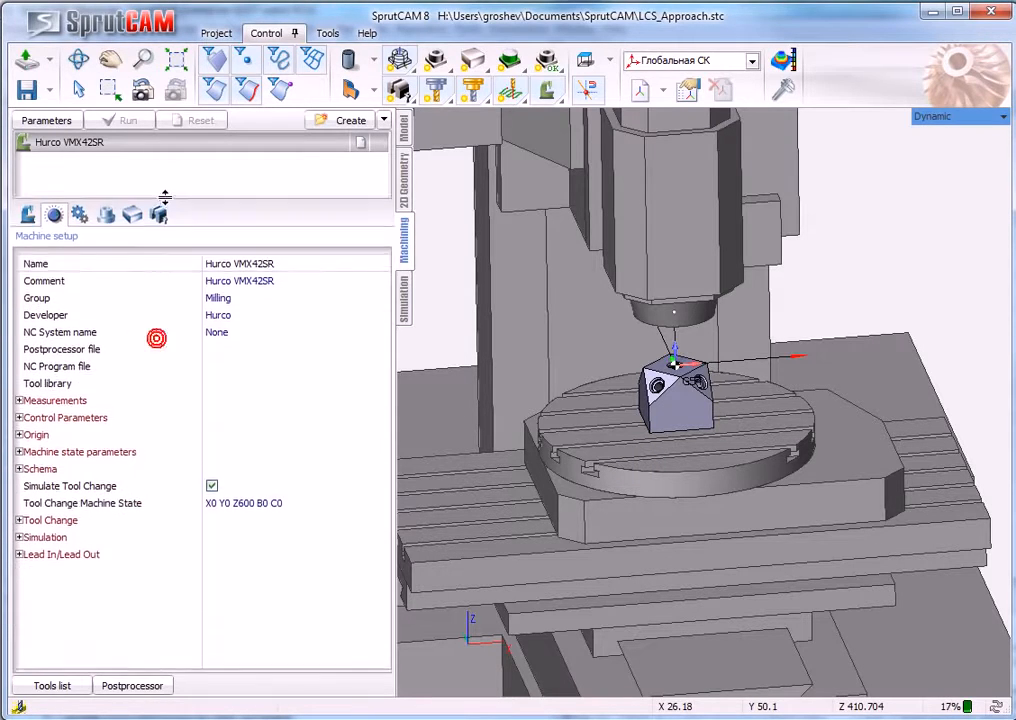
click(19, 413)
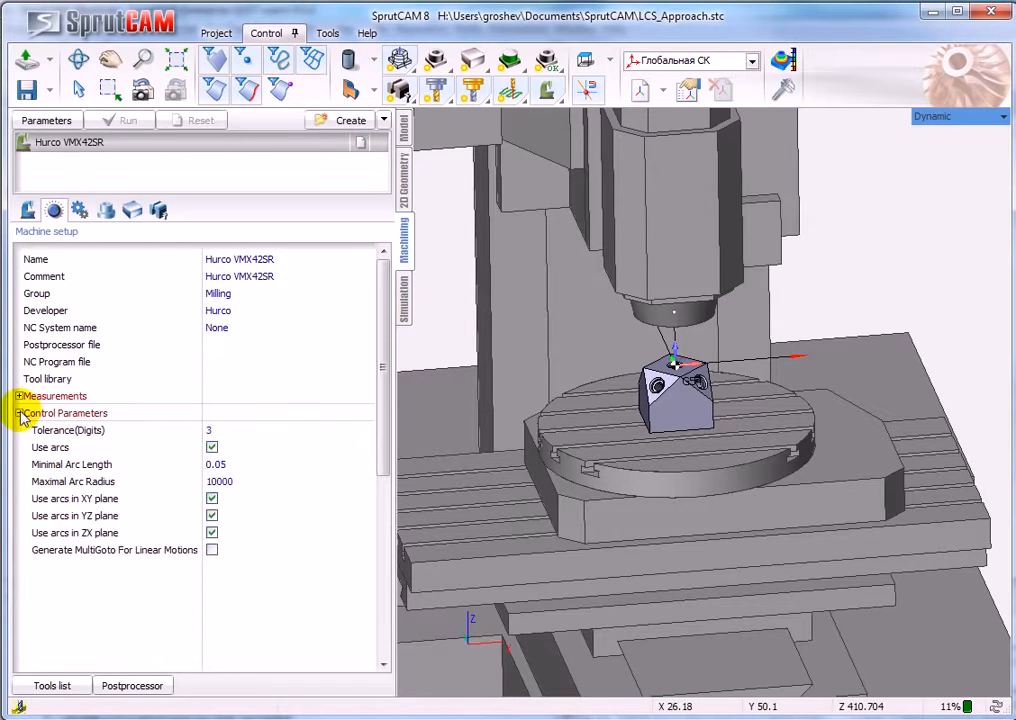
click(19, 413)
click(400, 298)
click(401, 240)
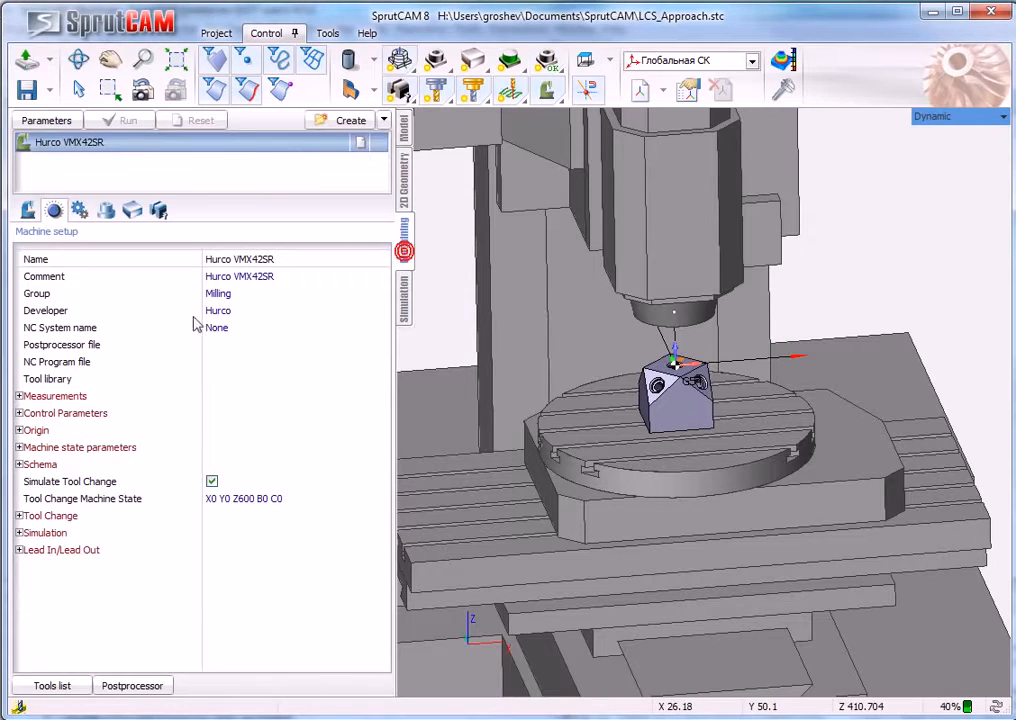
click(19, 413)
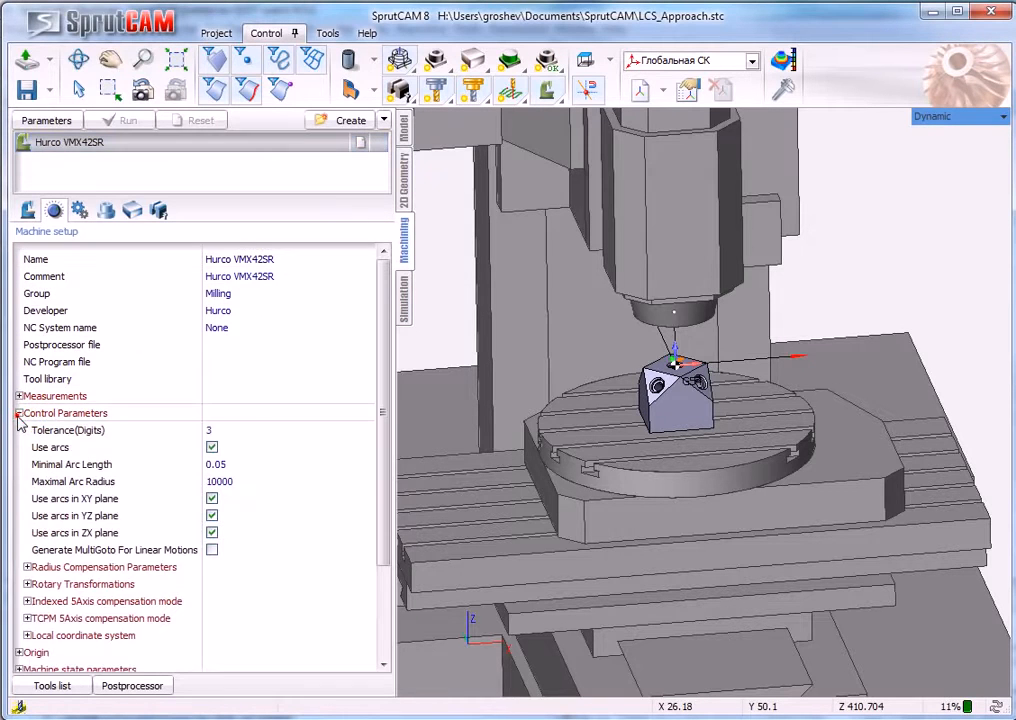
click(27, 584)
drag(383, 472, 388, 518)
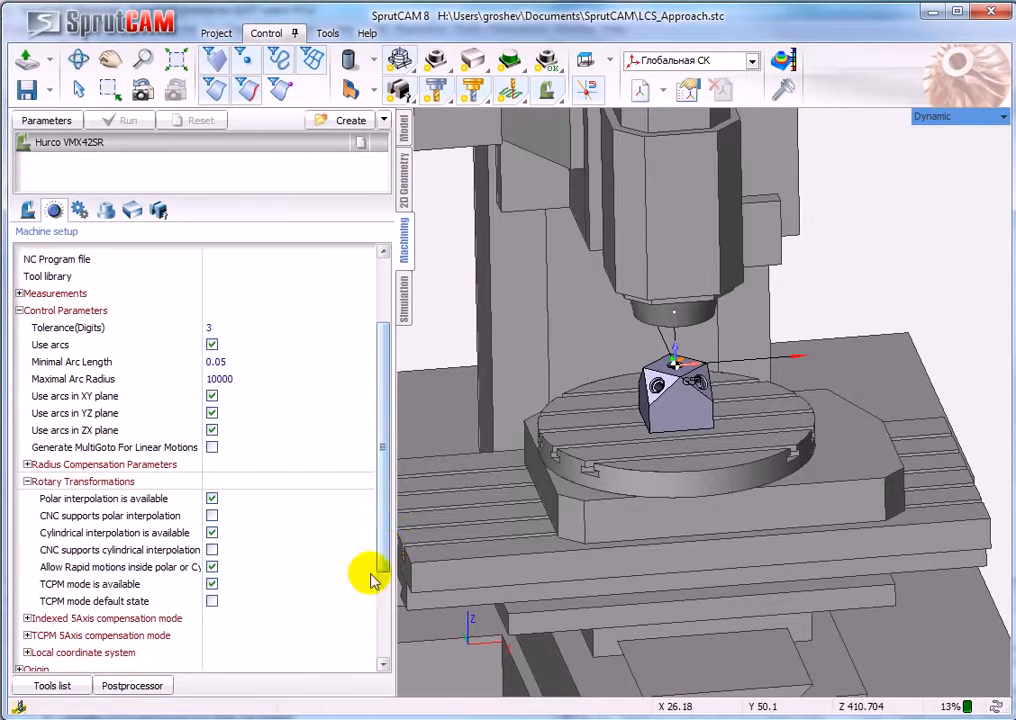
click(92, 582)
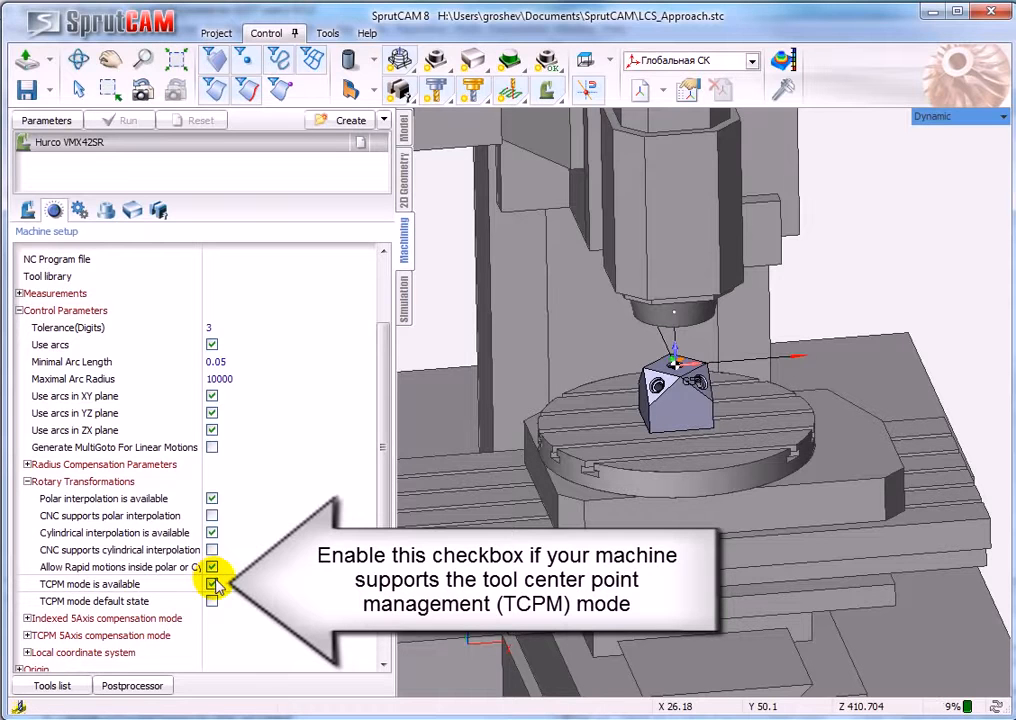
drag(238, 194, 261, 251)
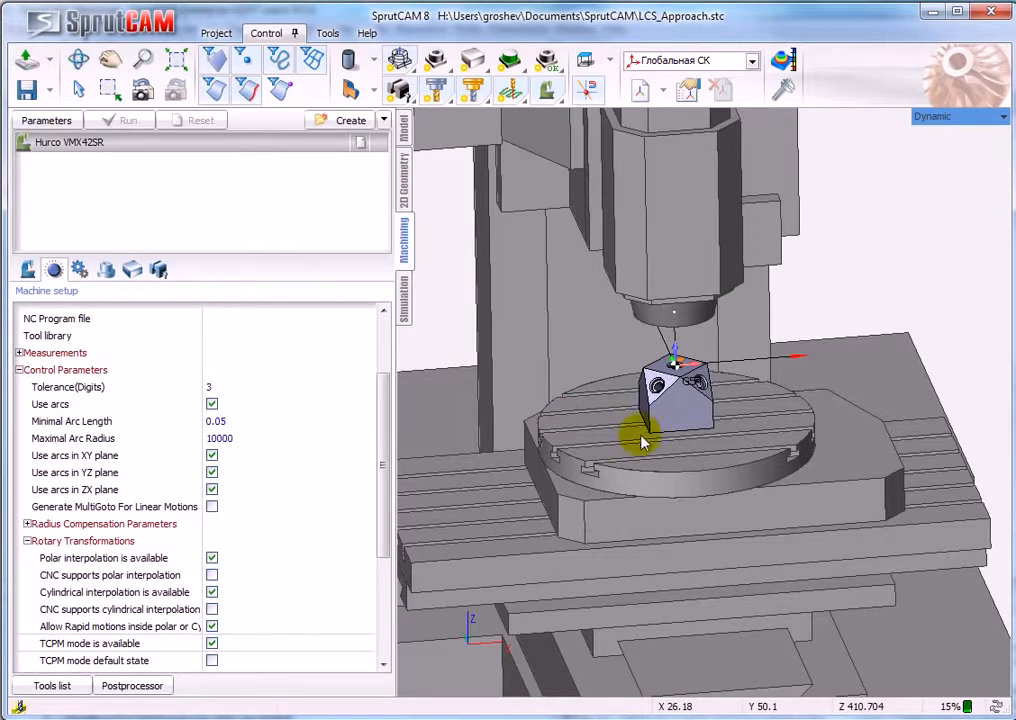
- Display the stock and create a Roughing waterline operation oriented to the part's inclined triangular face with the hole
scroll(645, 440, up, 5)
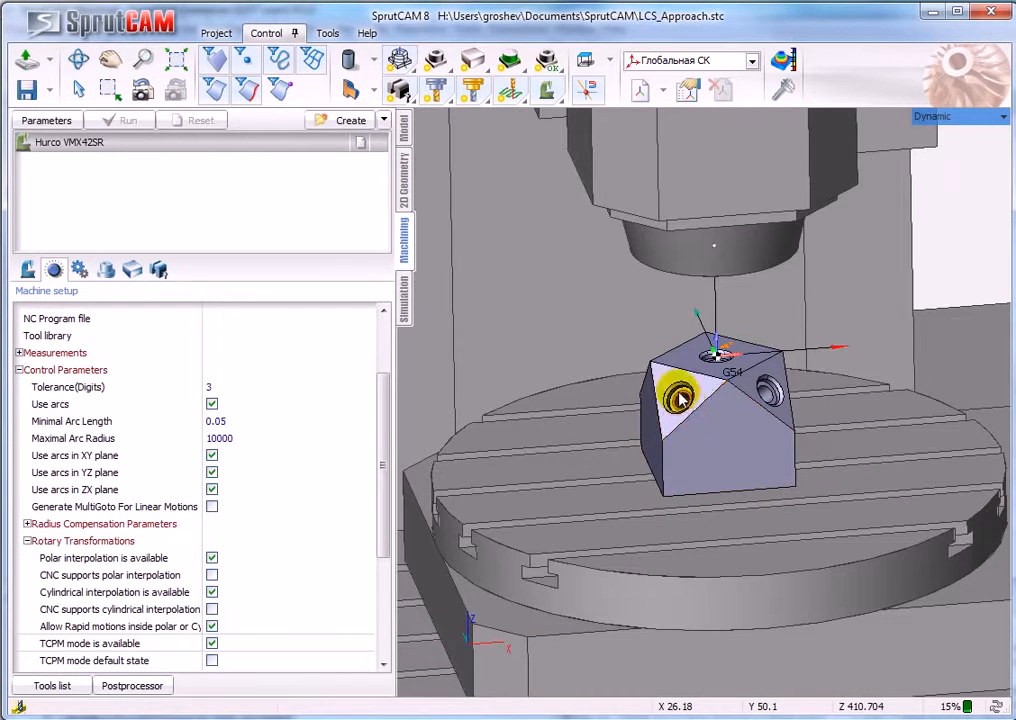
click(475, 61)
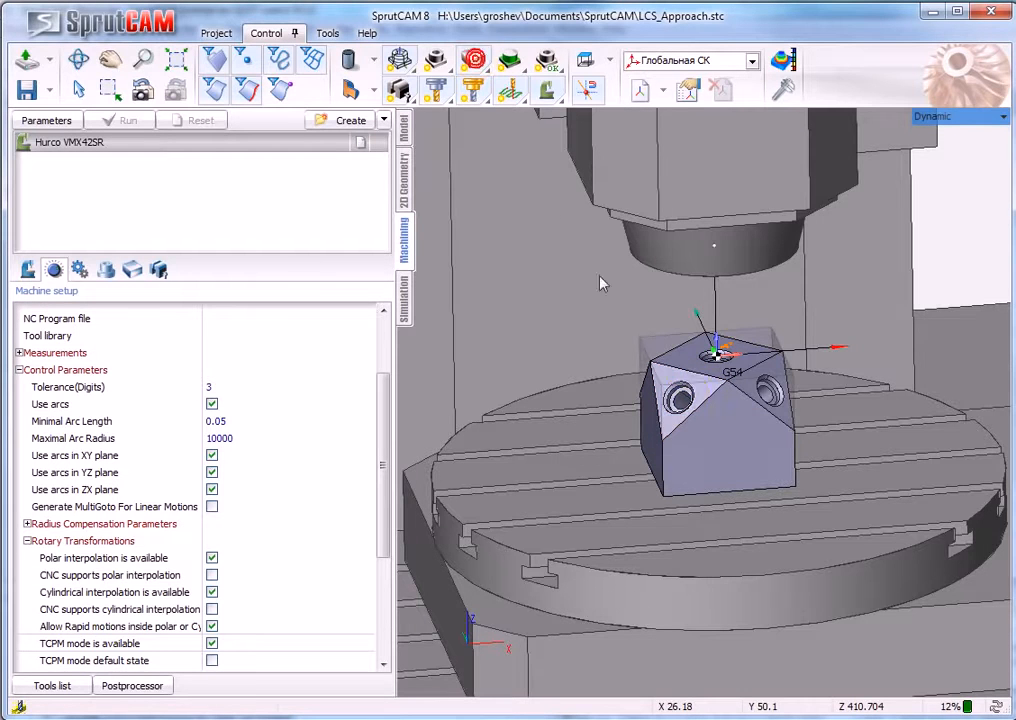
click(700, 392)
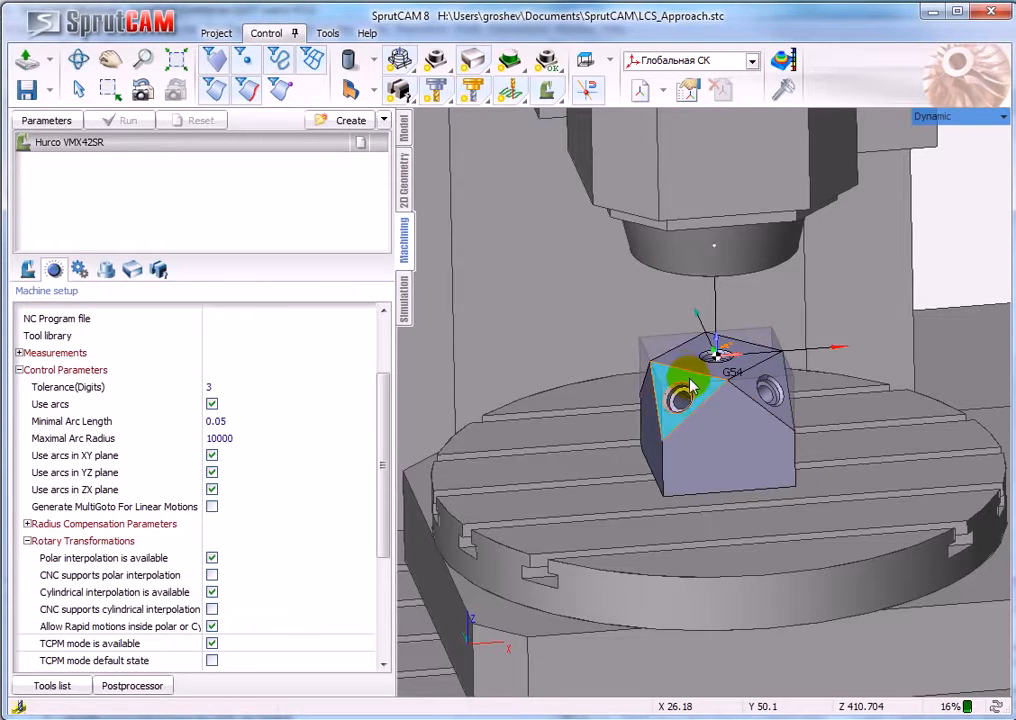
click(384, 120)
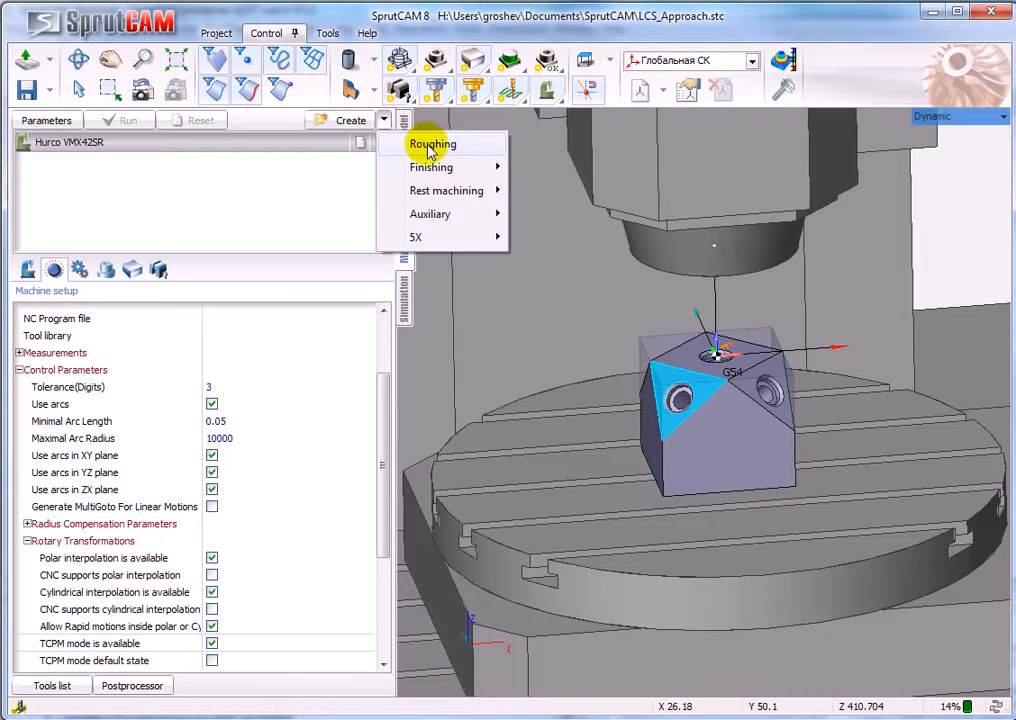
click(424, 143)
click(582, 167)
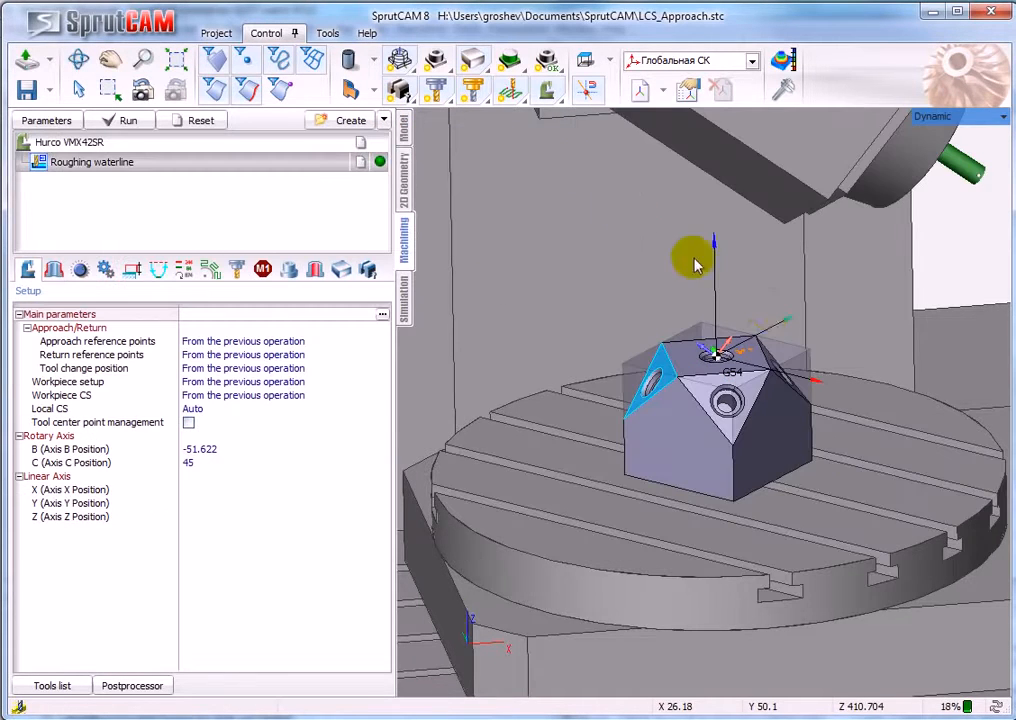
- Check the B and C axis positions assigned to the Roughing waterline operation
scroll(771, 313, down, 4)
middle_drag(771, 313, 720, 328)
click(247, 449)
click(220, 463)
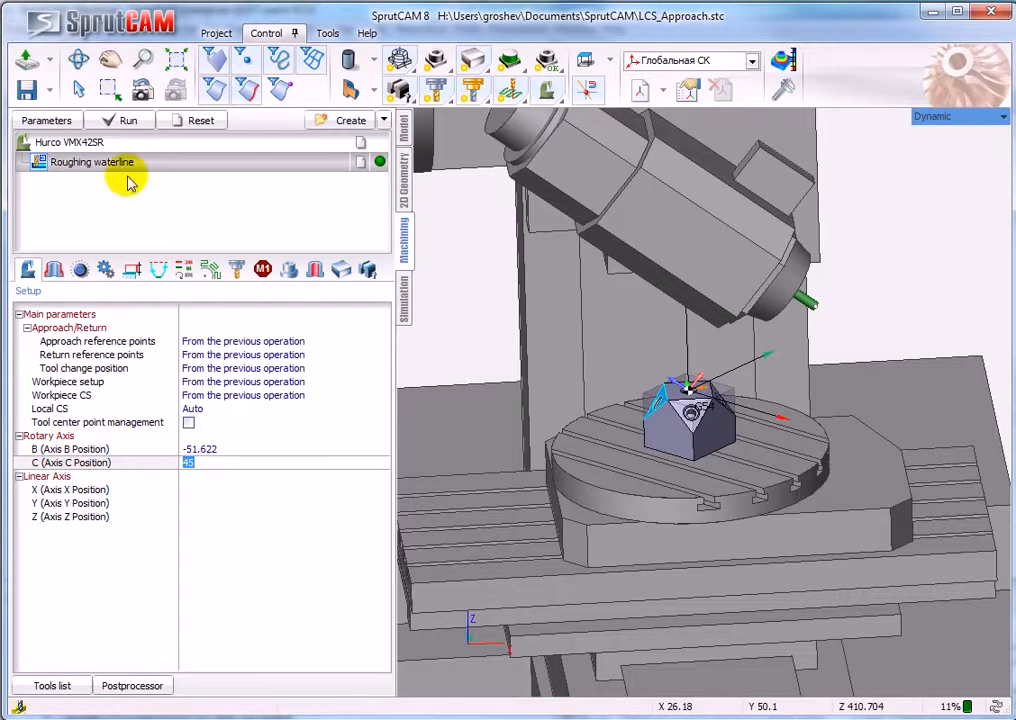
- Calculate the Roughing waterline toolpath and simulate its machining
click(128, 120)
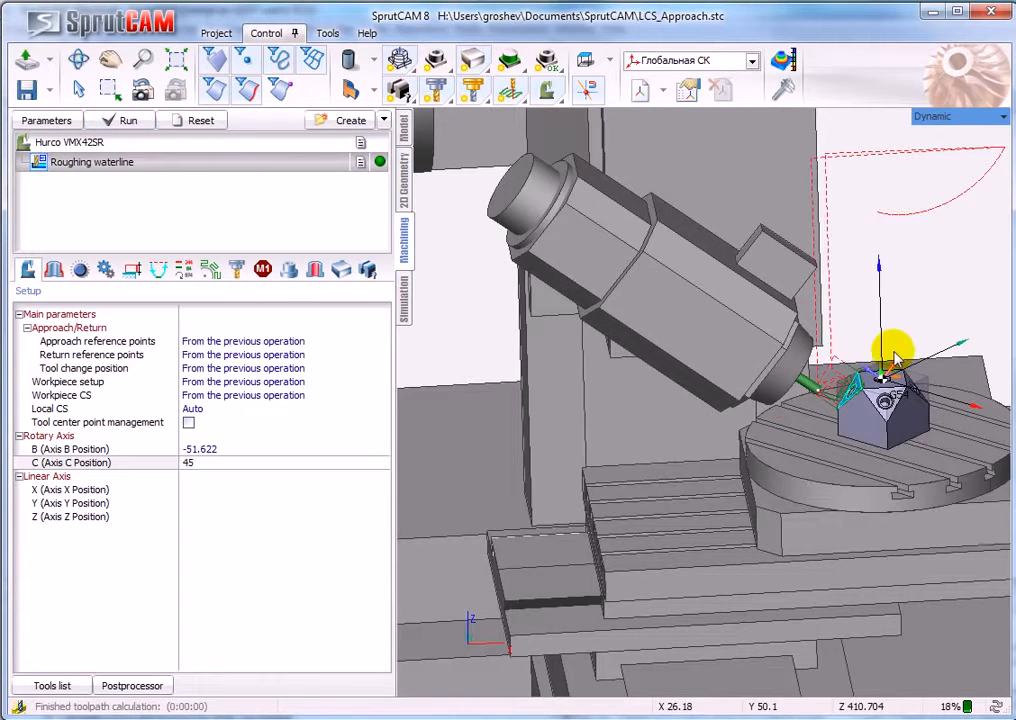
scroll(828, 386, up, 4)
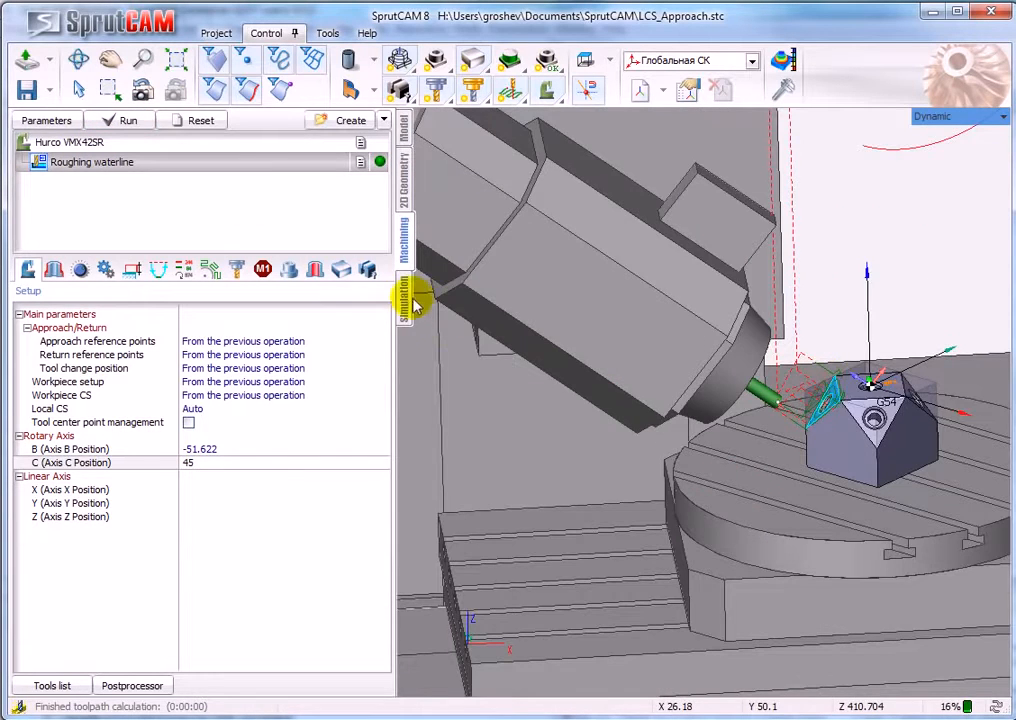
click(405, 296)
scroll(597, 410, down, 3)
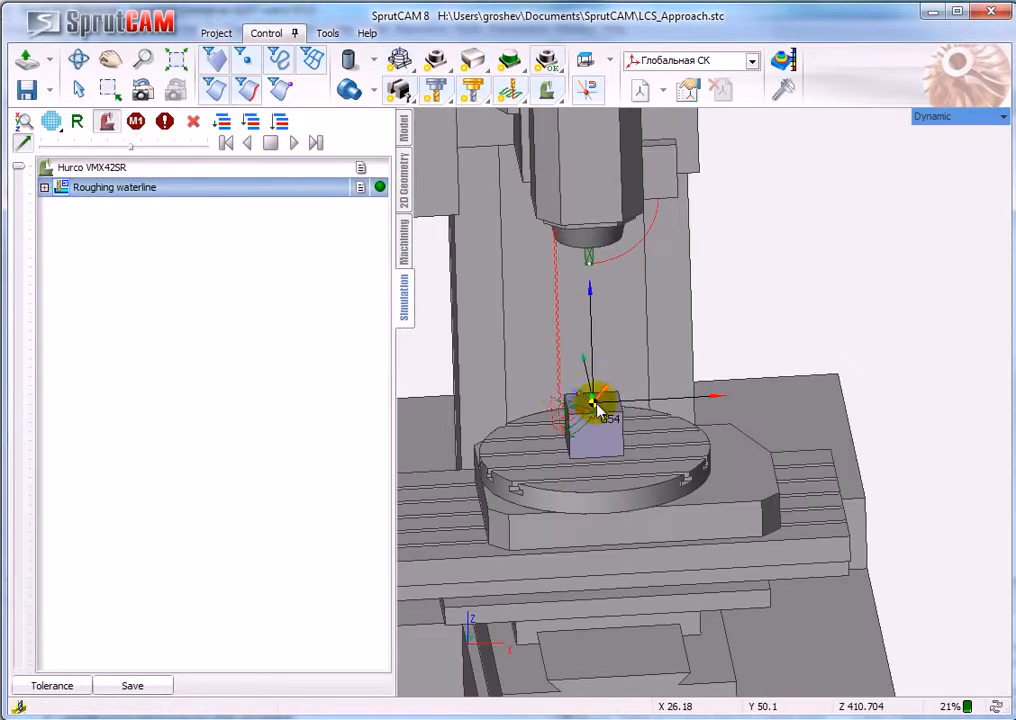
click(295, 143)
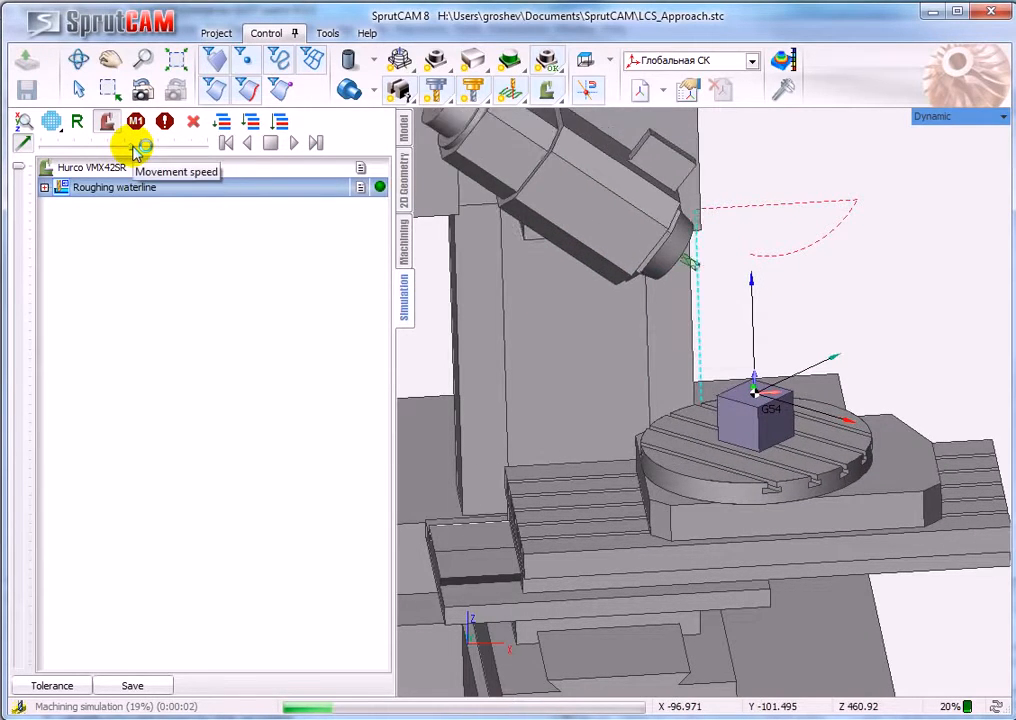
scroll(705, 420, up, 5)
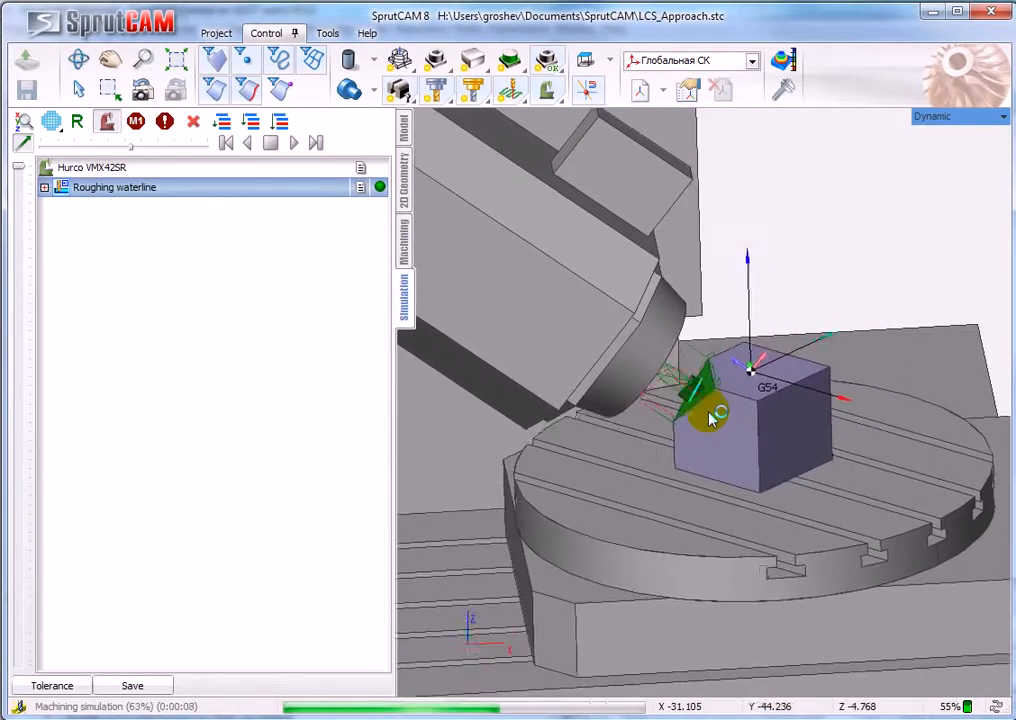
- Generate the NC program with the Fanuc (30i)_Mill.spp postprocessor, overwriting the existing LCS_Approach output file
click(407, 243)
scroll(600, 386, down, 7)
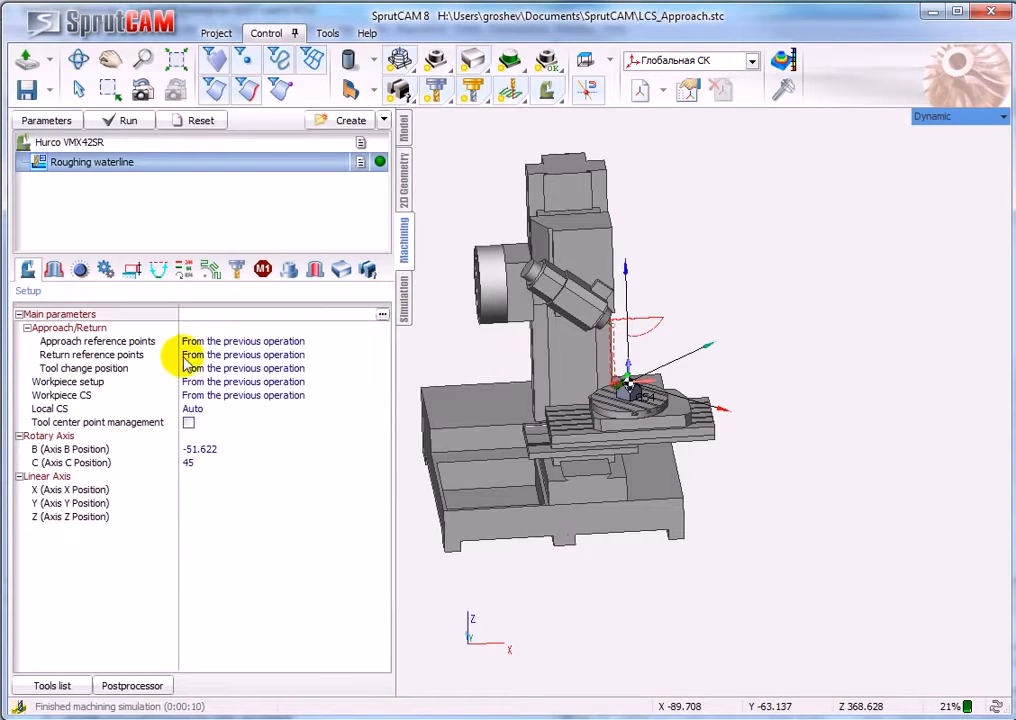
click(122, 685)
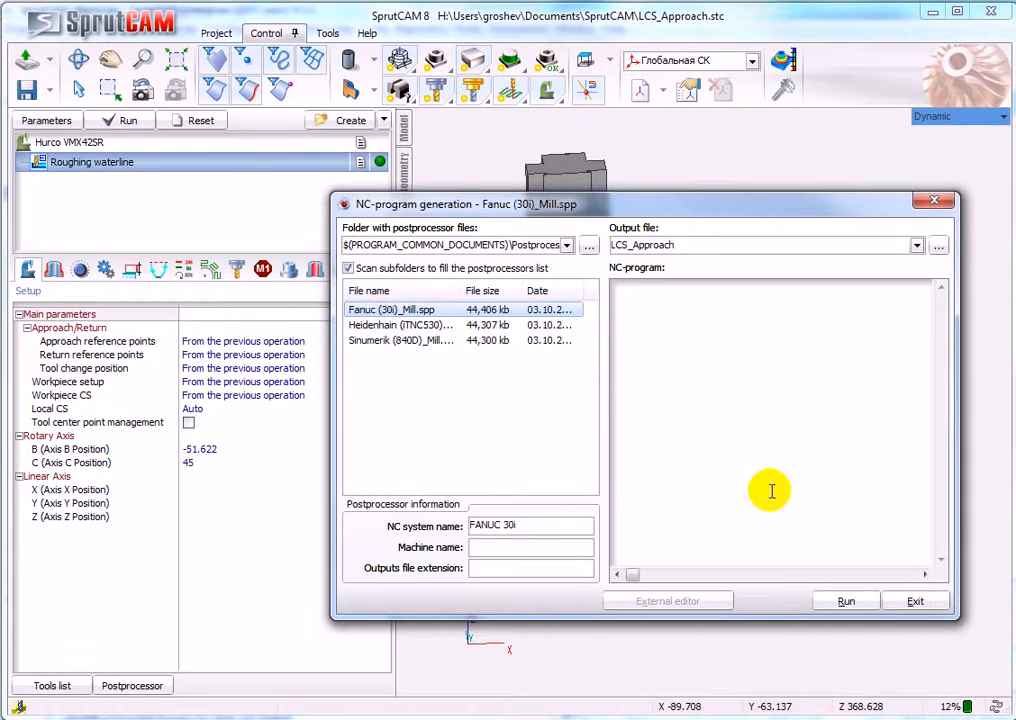
click(845, 603)
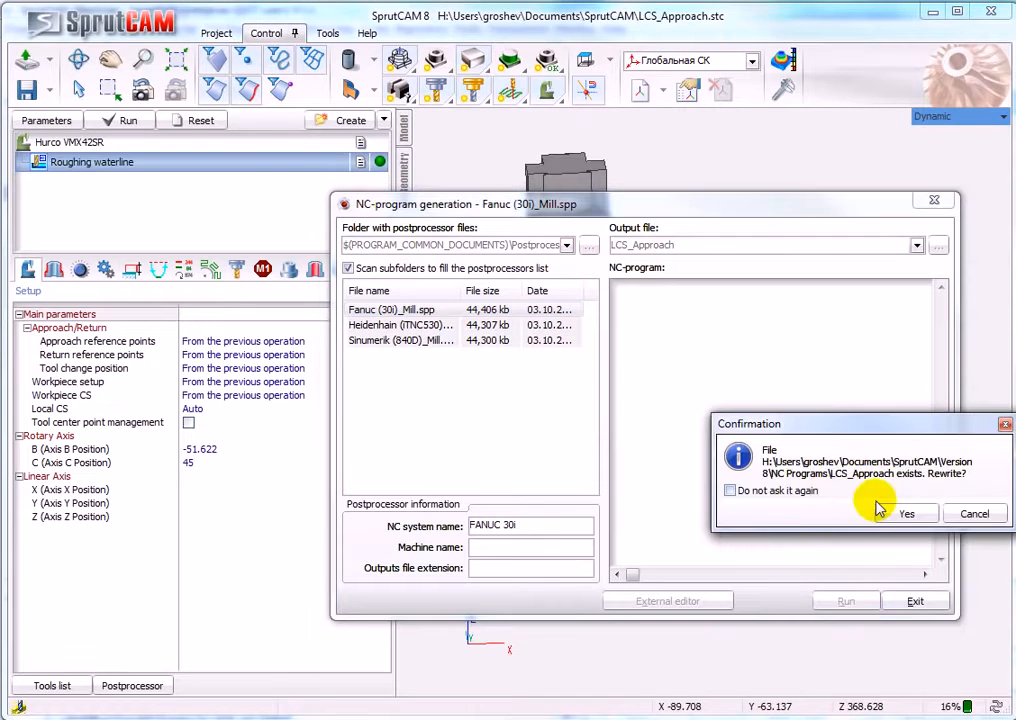
click(843, 514)
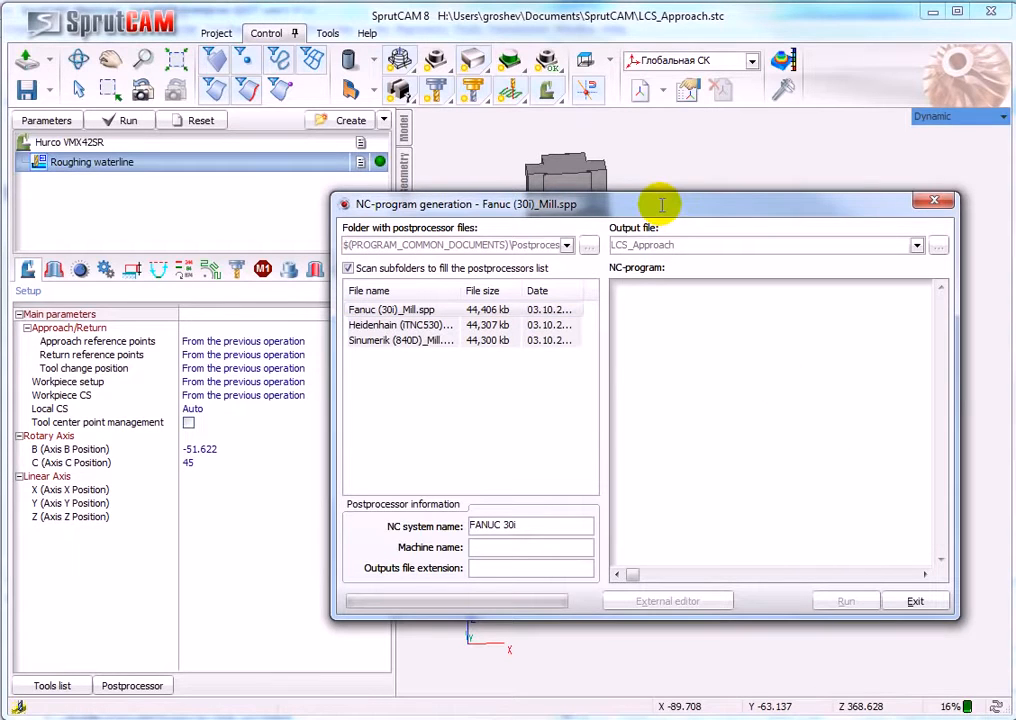
drag(655, 201, 582, 183)
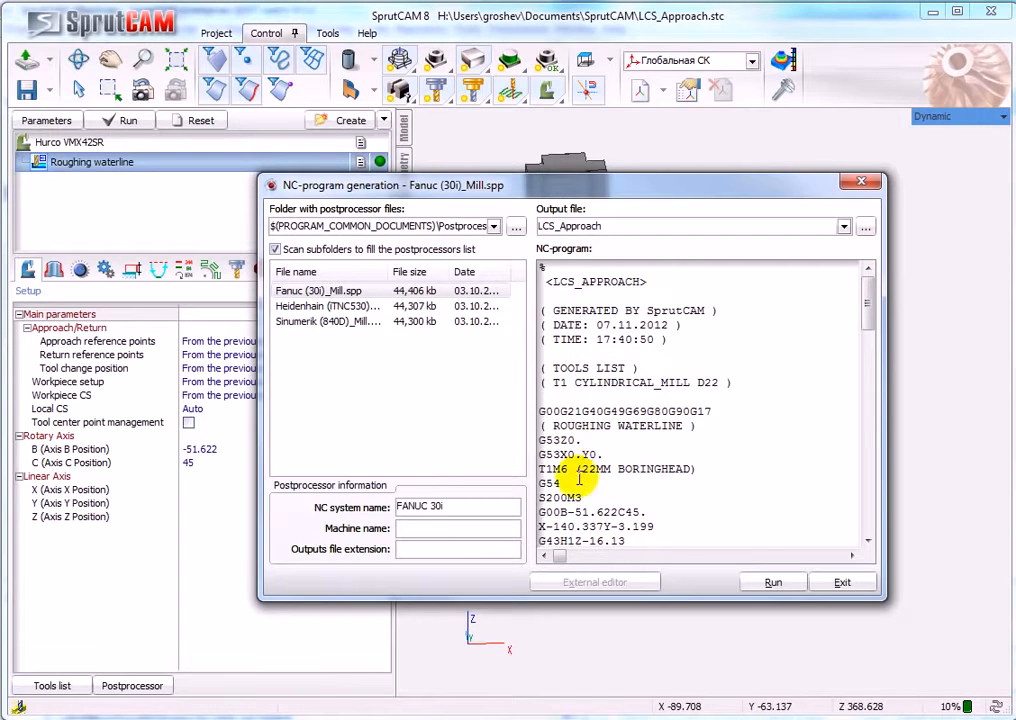
- Examine the G54 and G68.2 lines in the generated NC program and close the generation window
scroll(580, 478, down, 2)
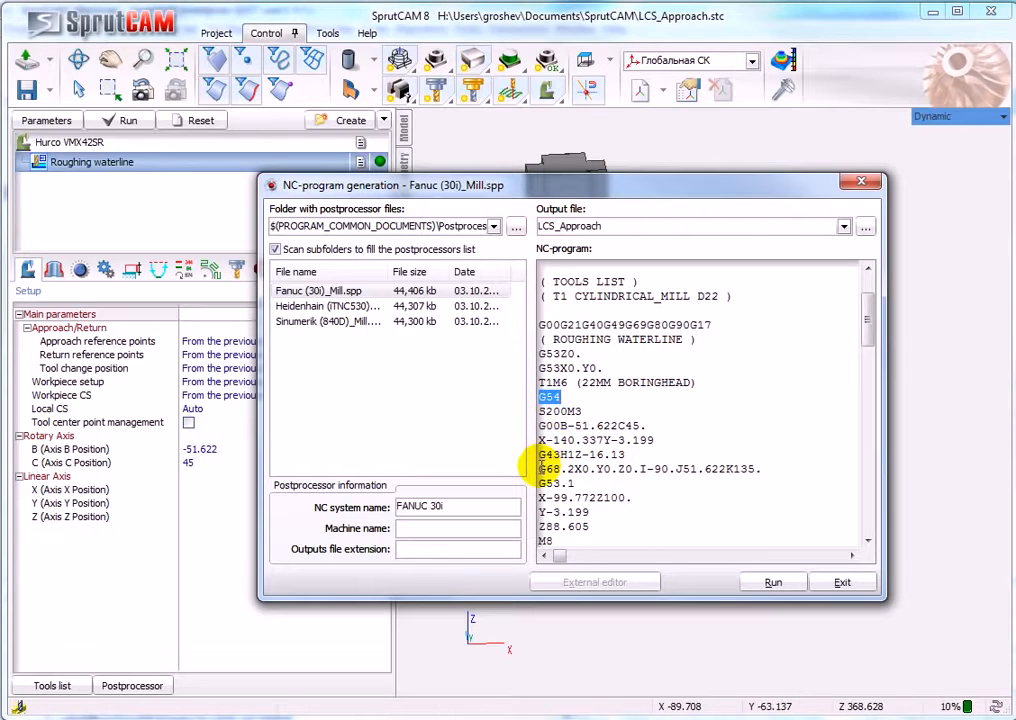
drag(540, 468, 765, 469)
click(663, 492)
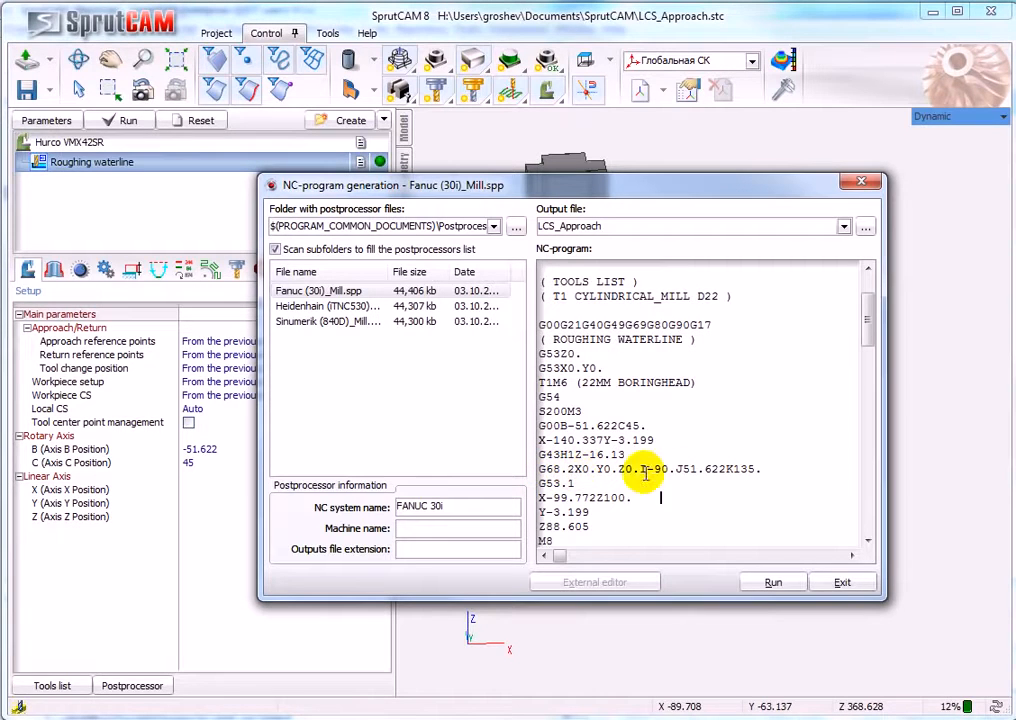
drag(763, 469, 531, 469)
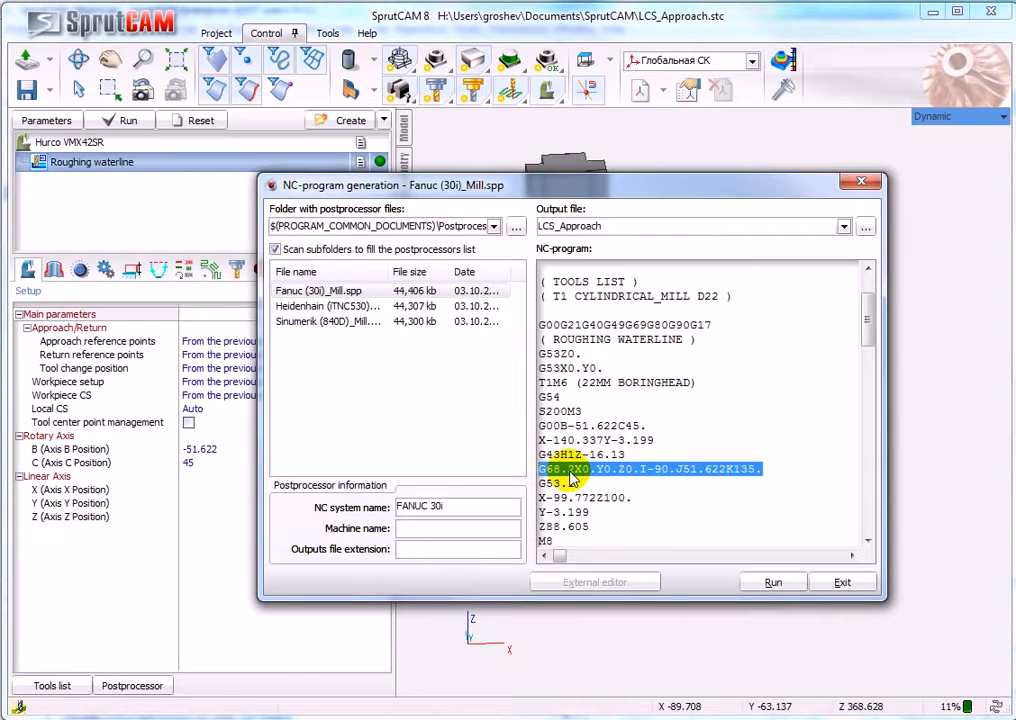
click(841, 584)
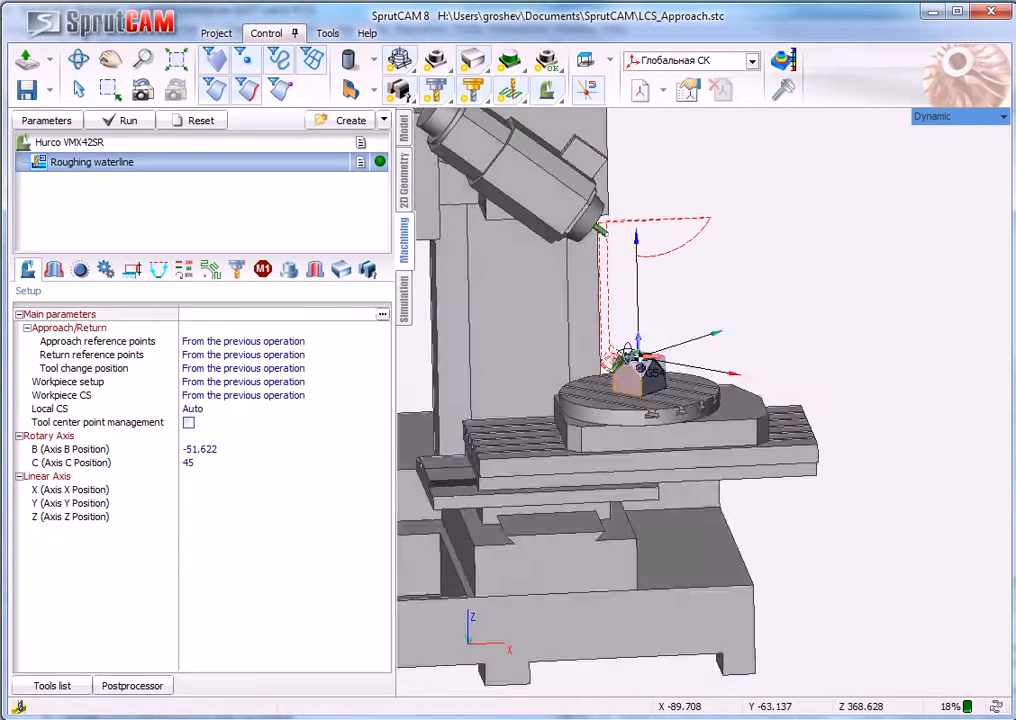
- Show the header commands of the Roughing waterline operation in the simulation's command tree
click(405, 300)
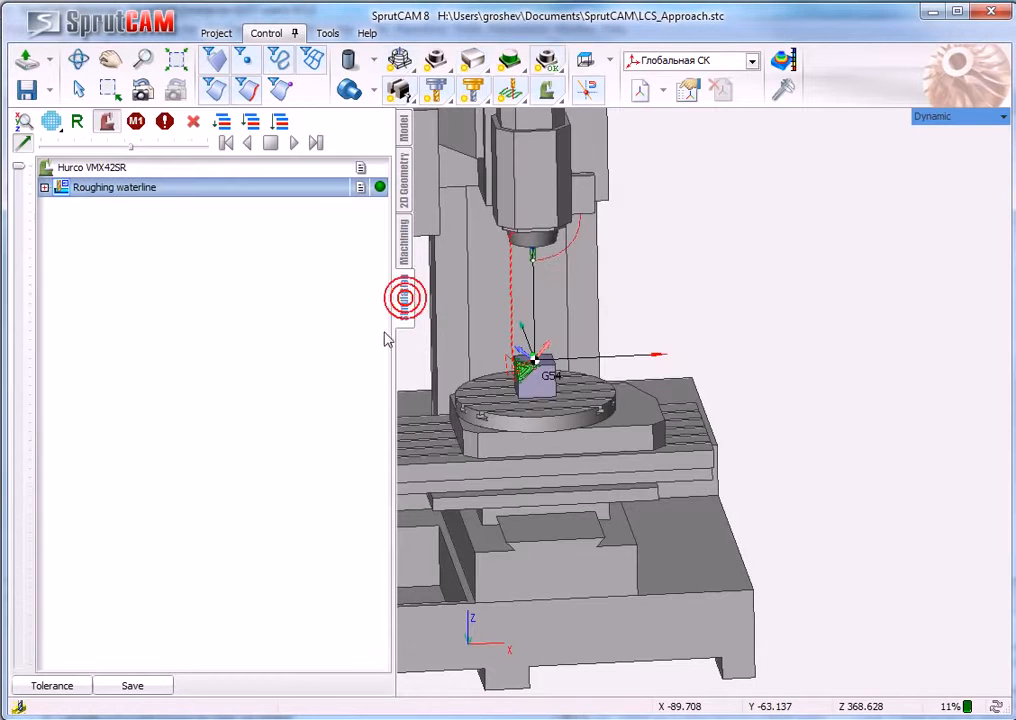
click(44, 188)
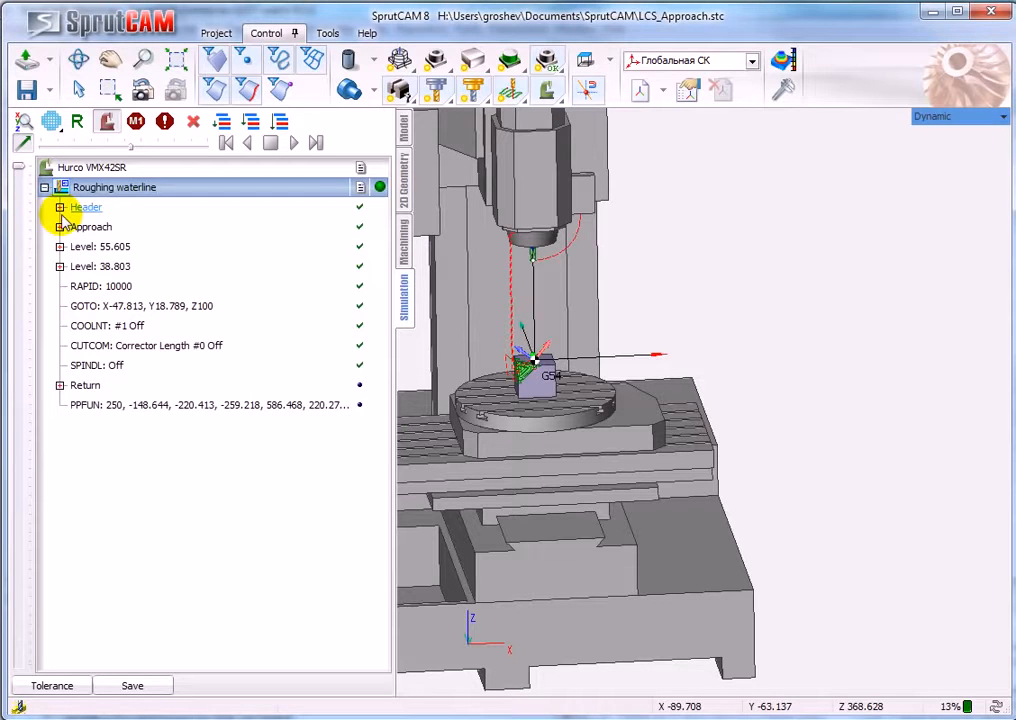
click(60, 208)
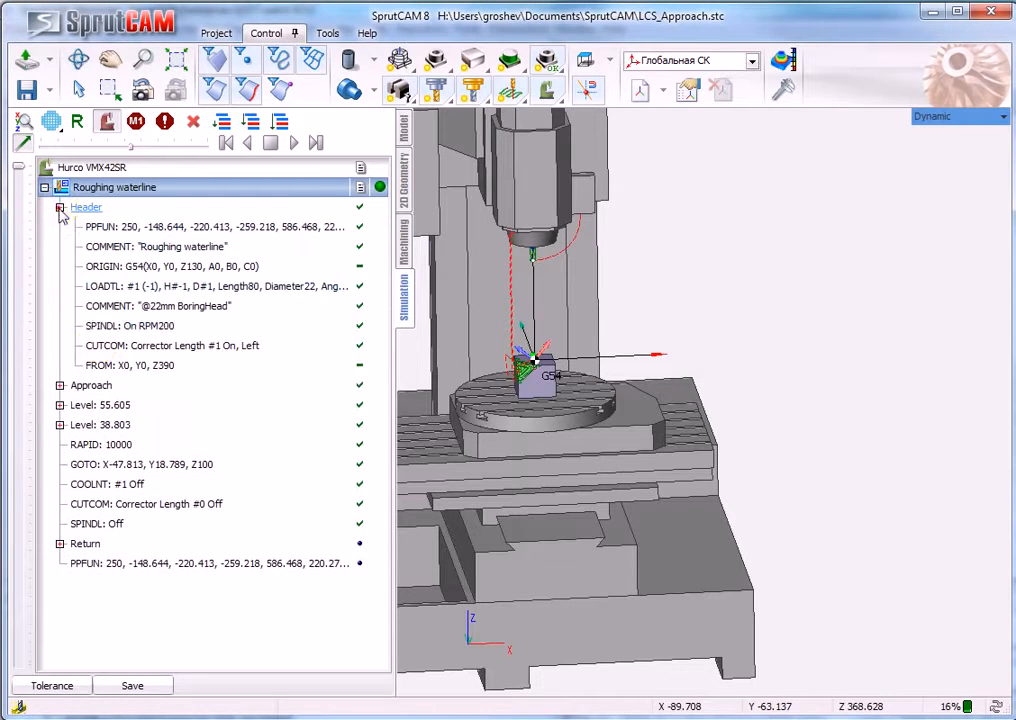
- Step through the Roughing waterline's Approach commands up to the local ORIGIN command and inspect the machine's position
click(60, 385)
scroll(605, 438, down, 2)
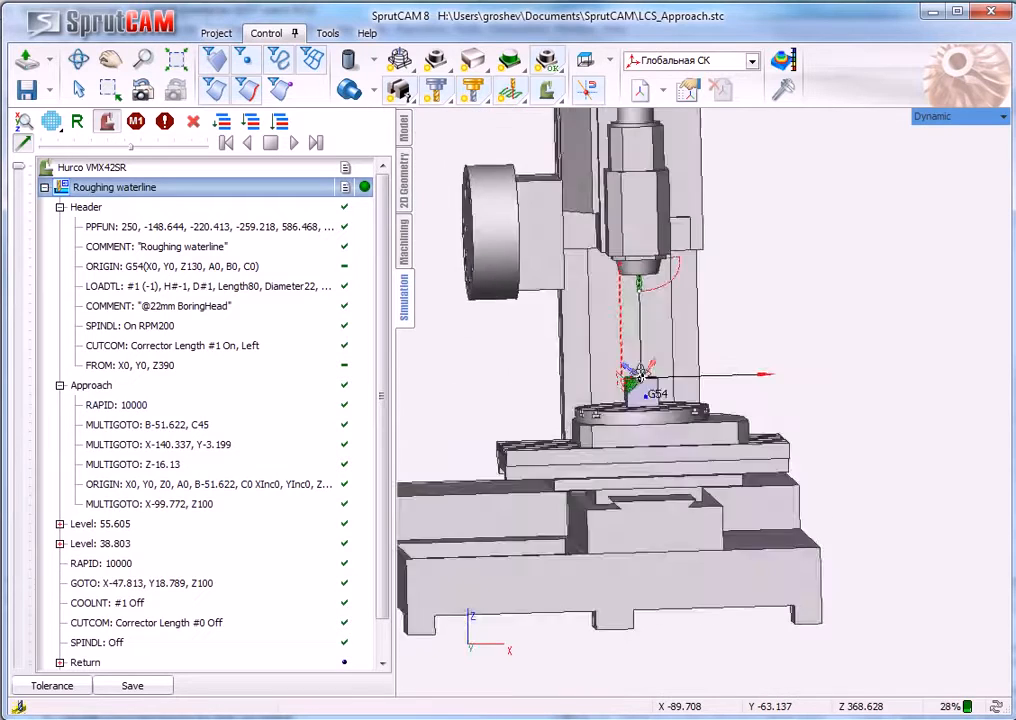
scroll(665, 390, up, 2)
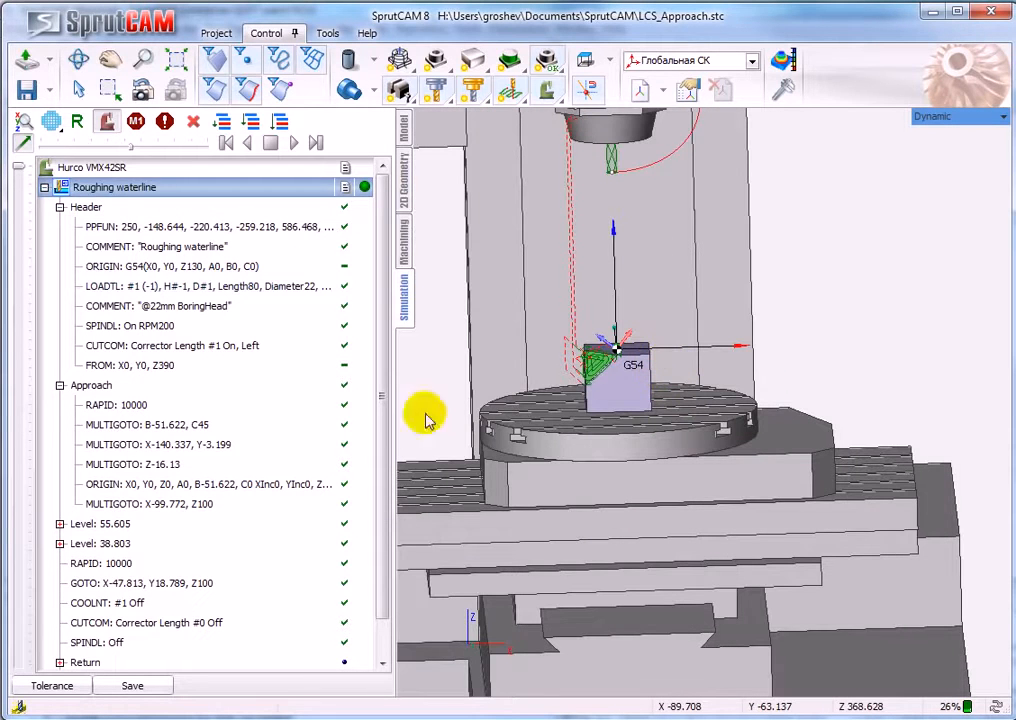
click(115, 405)
click(150, 425)
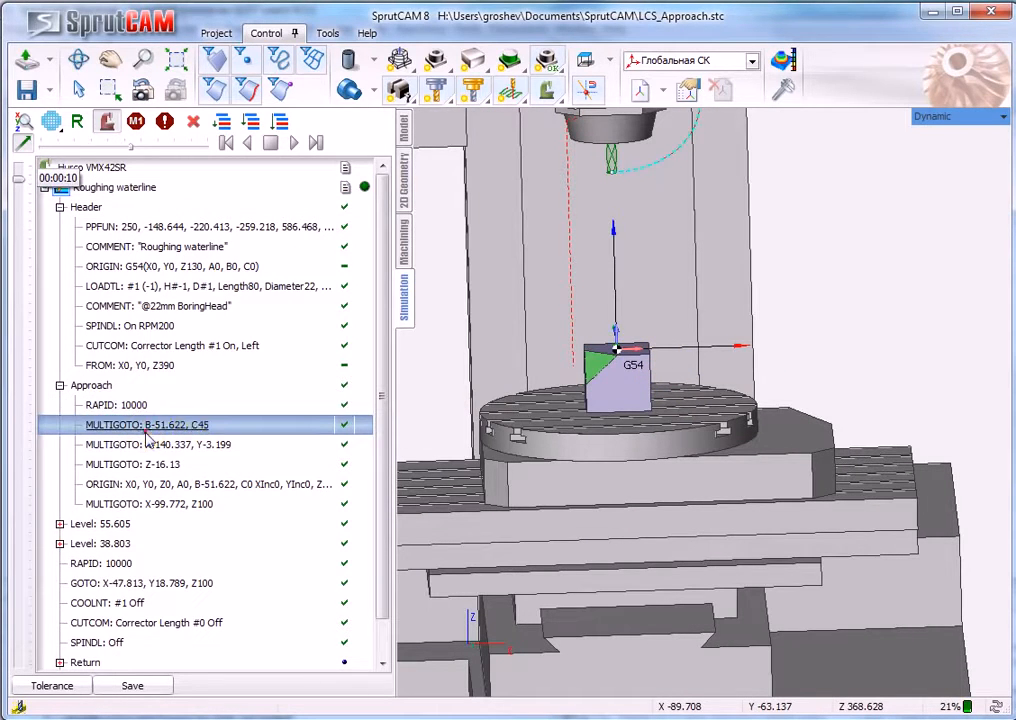
click(170, 446)
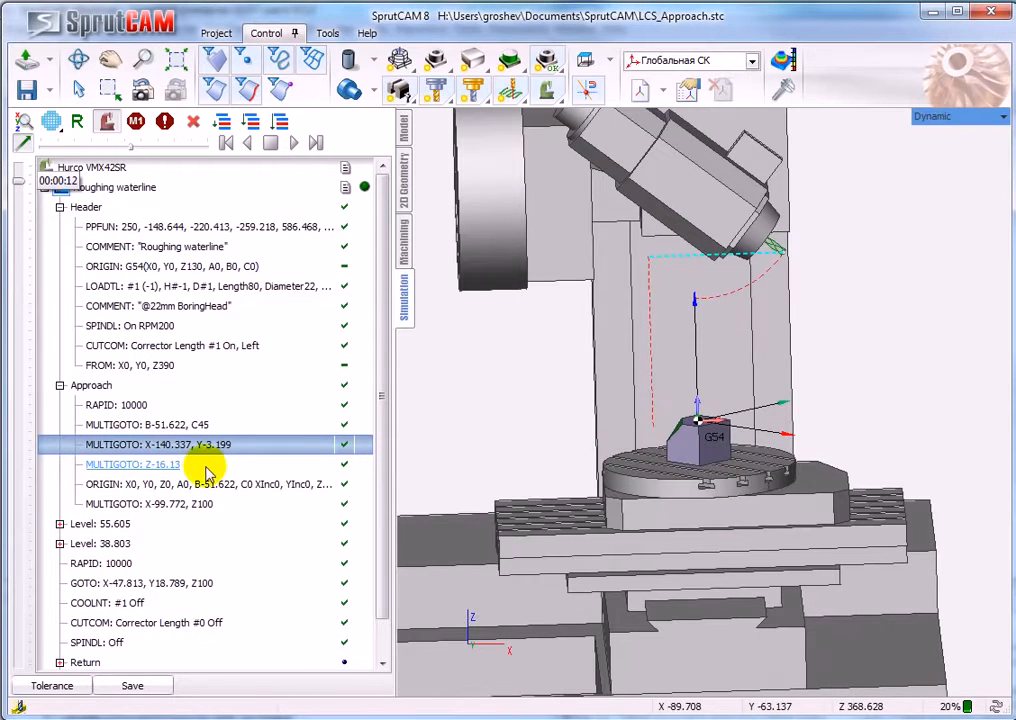
click(150, 465)
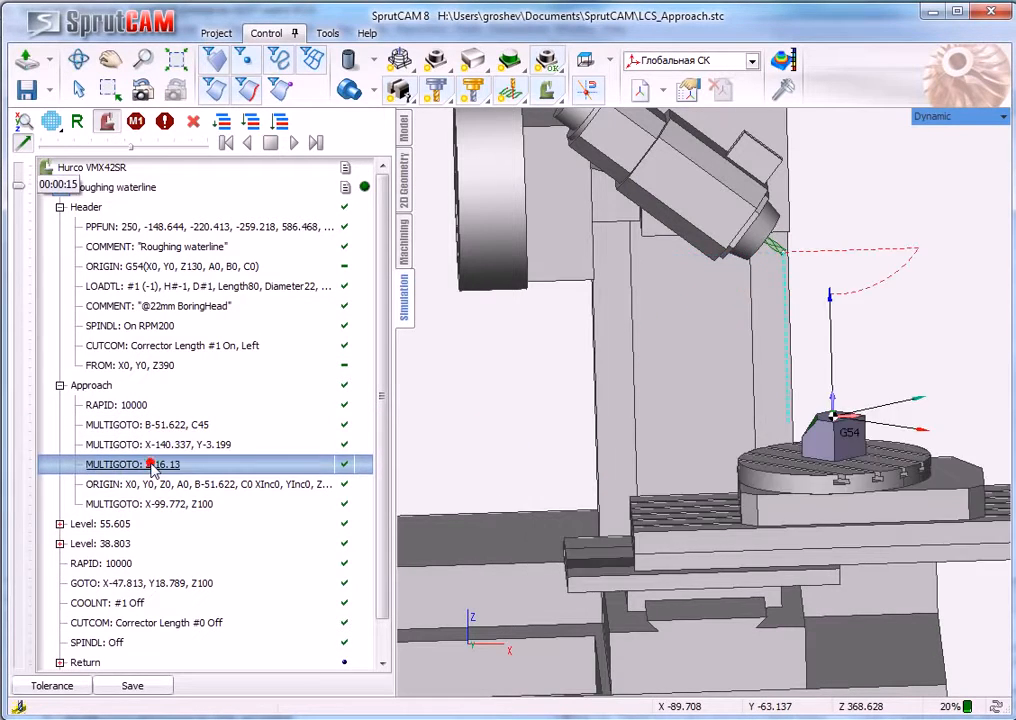
click(137, 483)
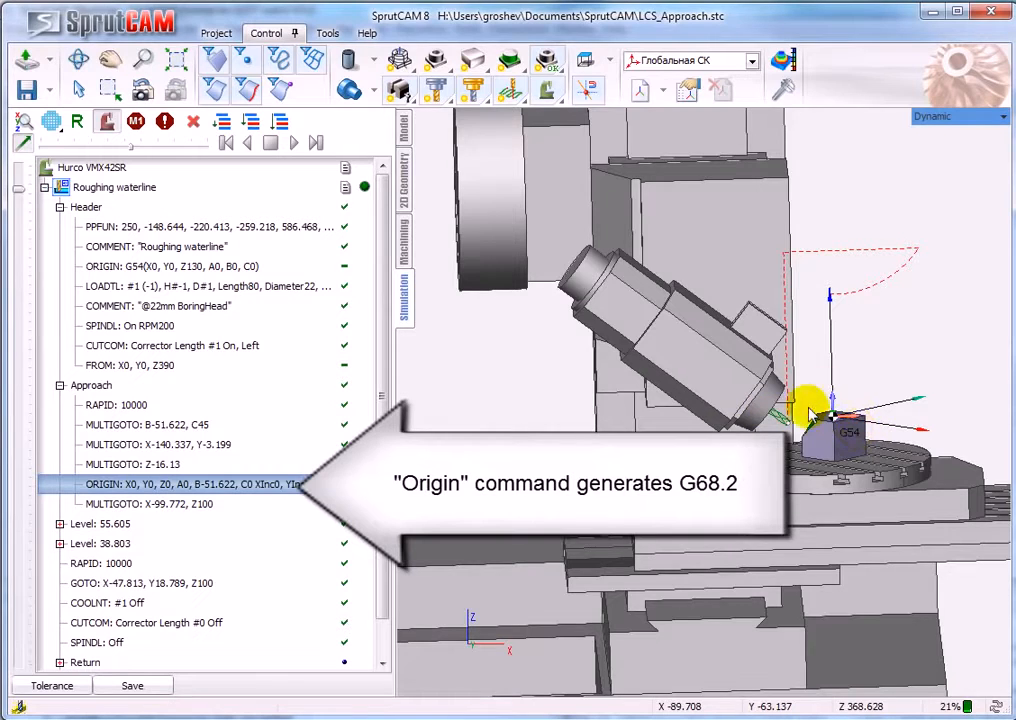
scroll(838, 428, up, 2)
scroll(838, 428, up, 3)
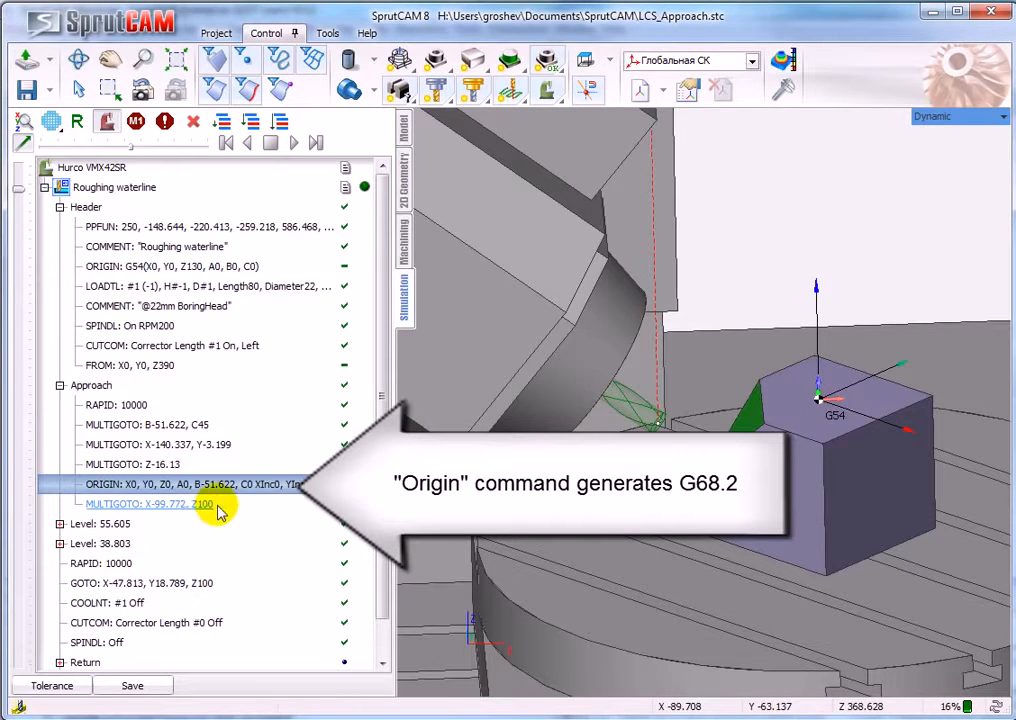
- Simulate the roughing onward from the local ORIGIN command, then return to that command to examine its local coordinate system
click(316, 143)
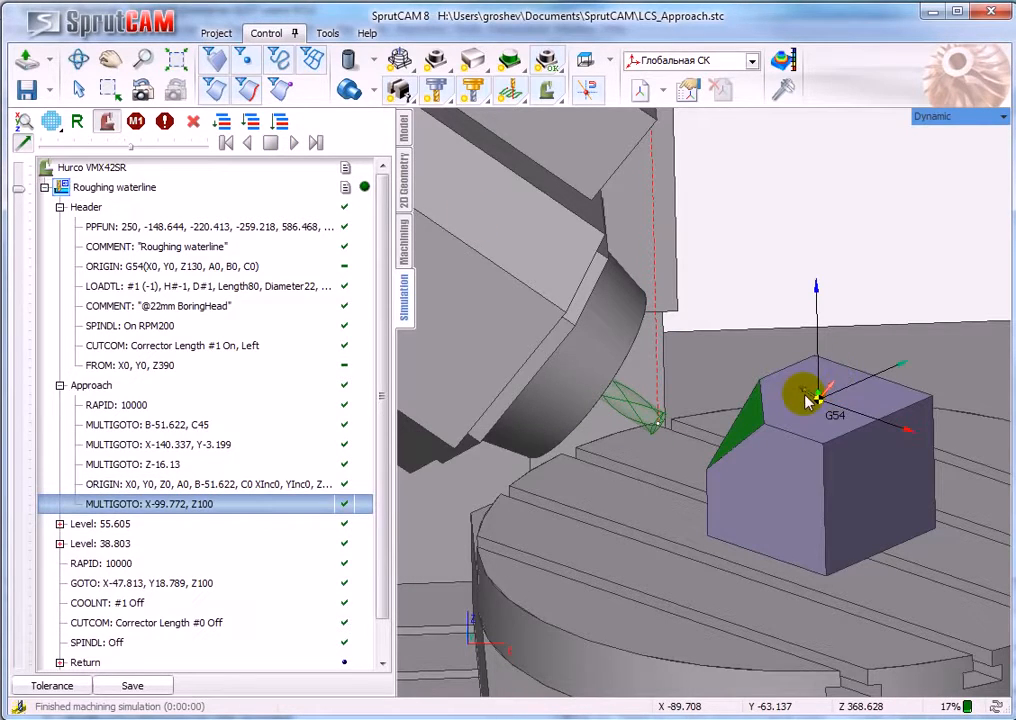
click(316, 143)
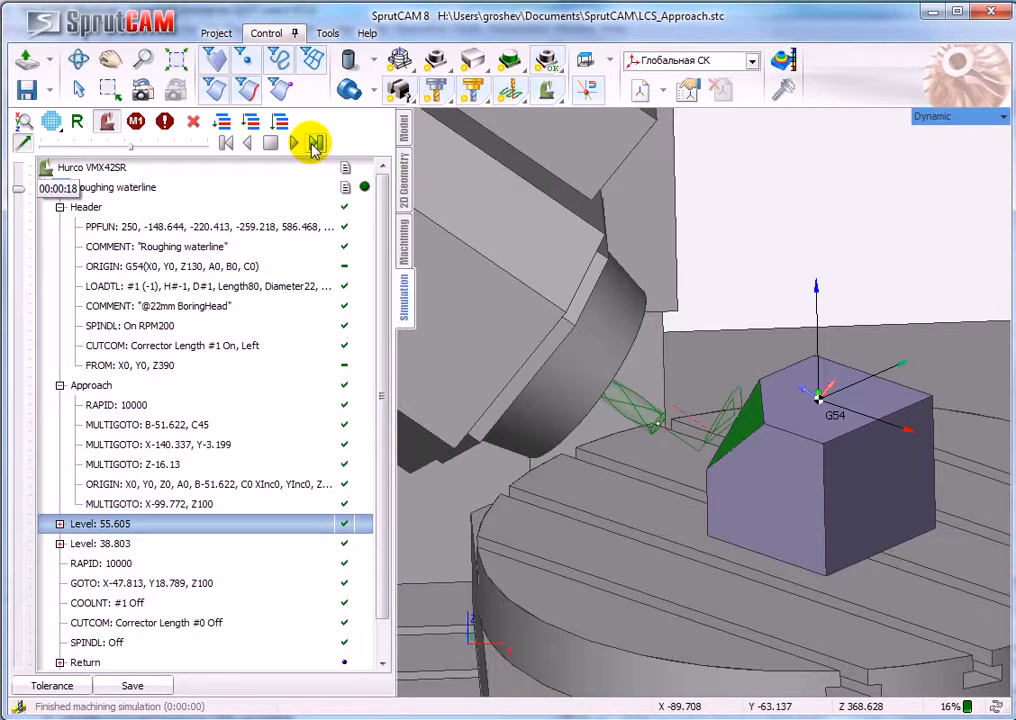
click(297, 144)
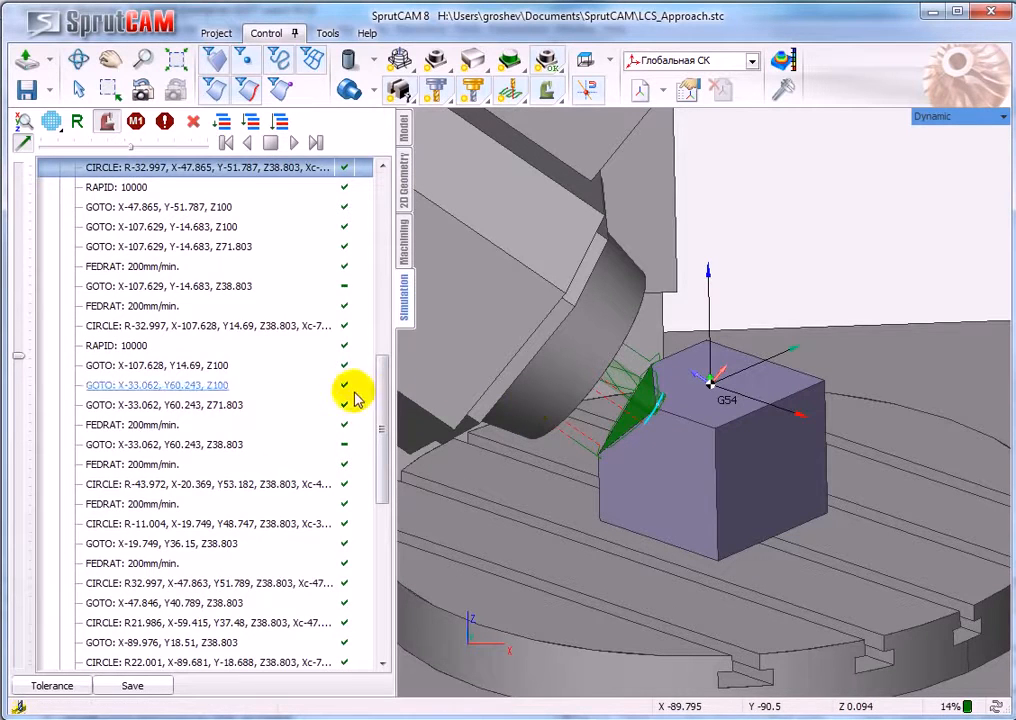
drag(380, 393, 379, 200)
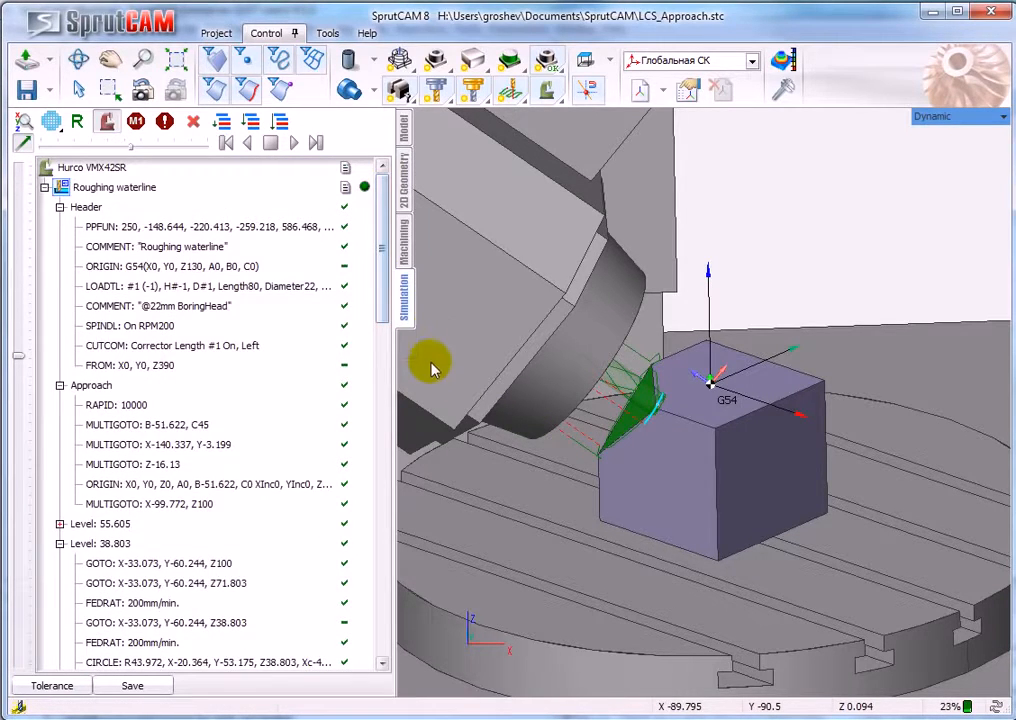
click(158, 484)
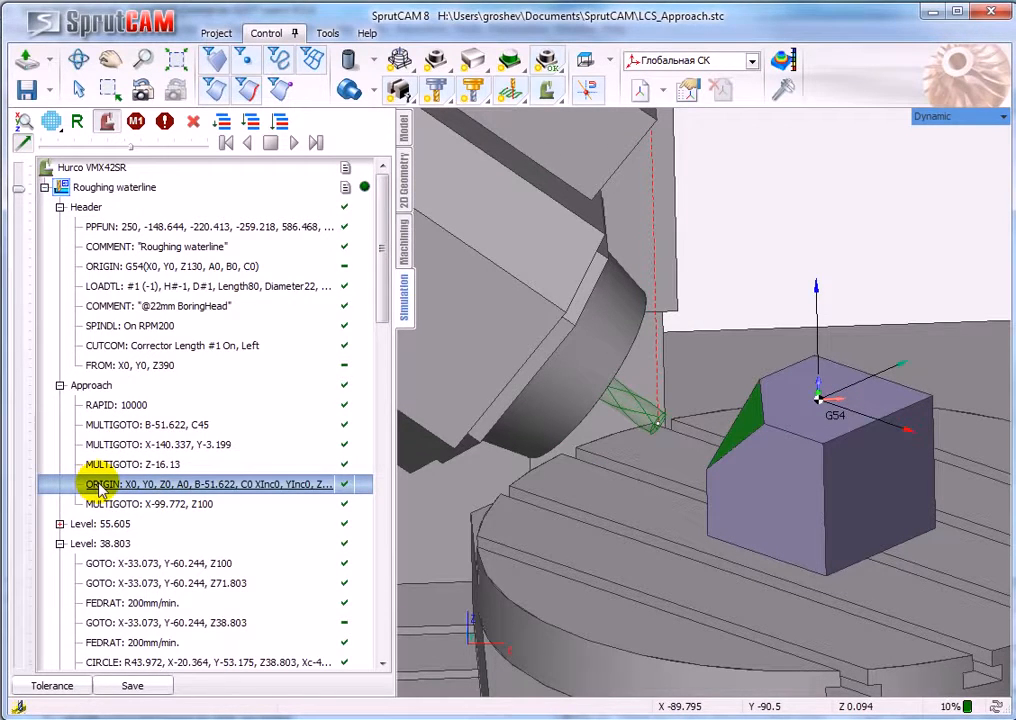
- Set the Roughing waterline operation's Local CS to Off and recalculate its toolpath
click(405, 248)
click(50, 411)
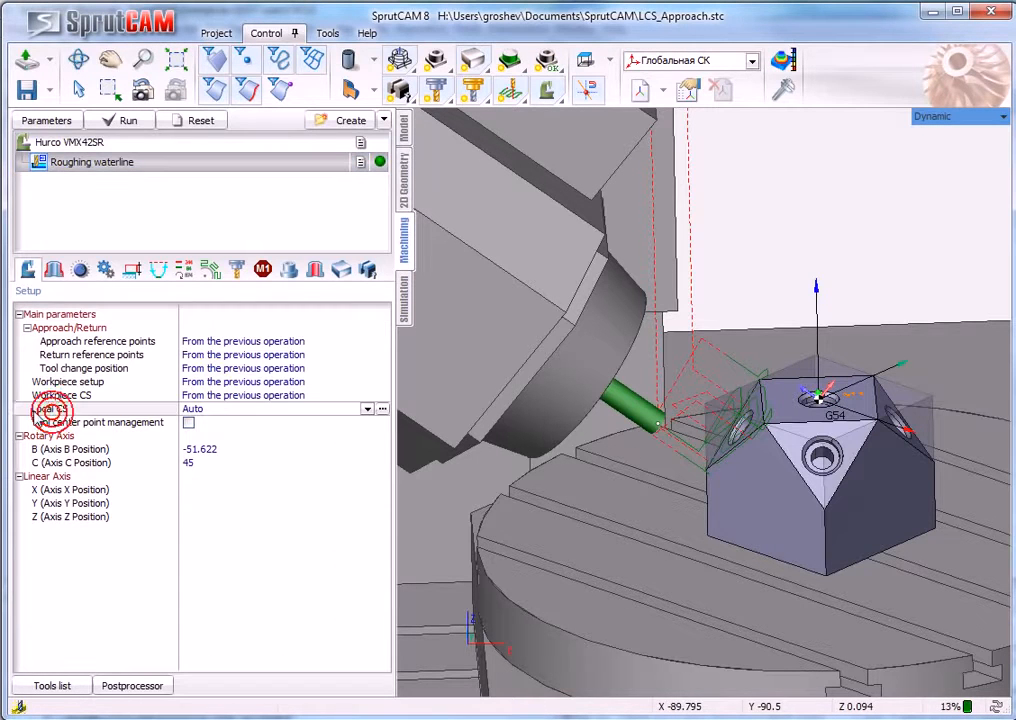
click(368, 409)
click(195, 422)
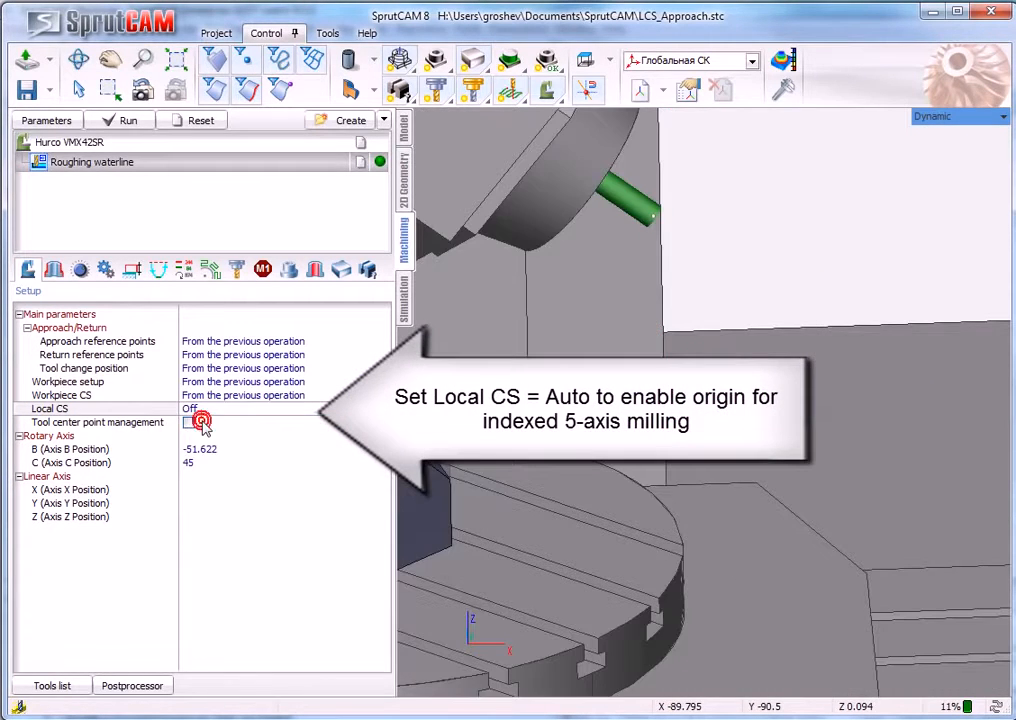
click(125, 122)
scroll(765, 315, up, 2)
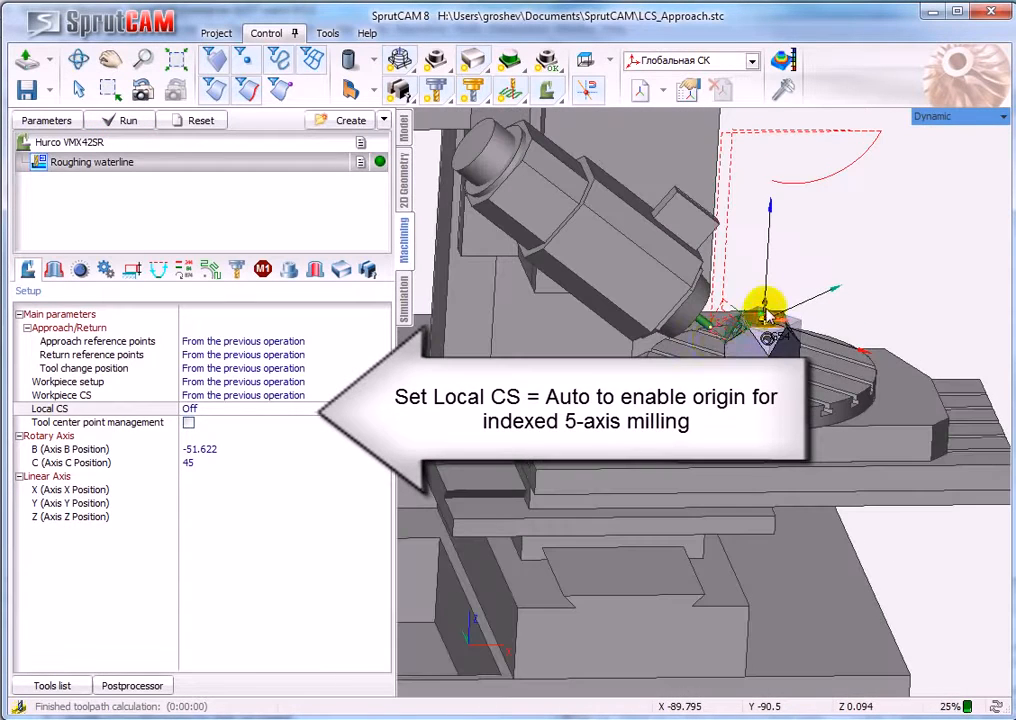
- Reset the machining simulation and step through the recalculated operation's Approach commands to the final MULTIGOTO Z-16.13 move
click(402, 290)
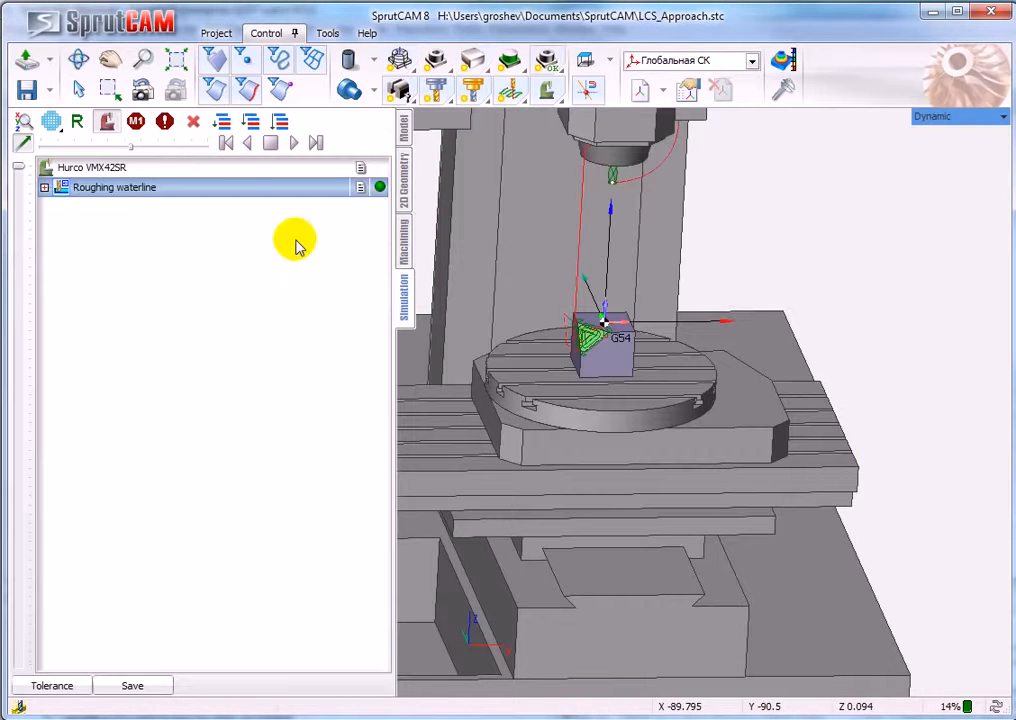
click(193, 121)
click(44, 187)
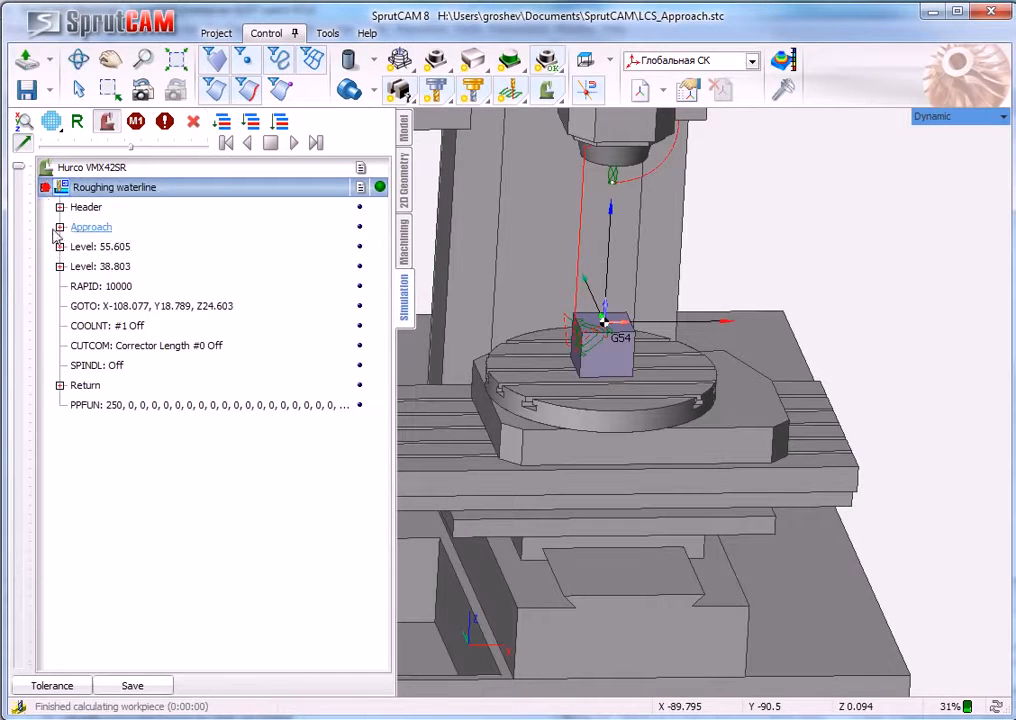
click(60, 227)
click(132, 266)
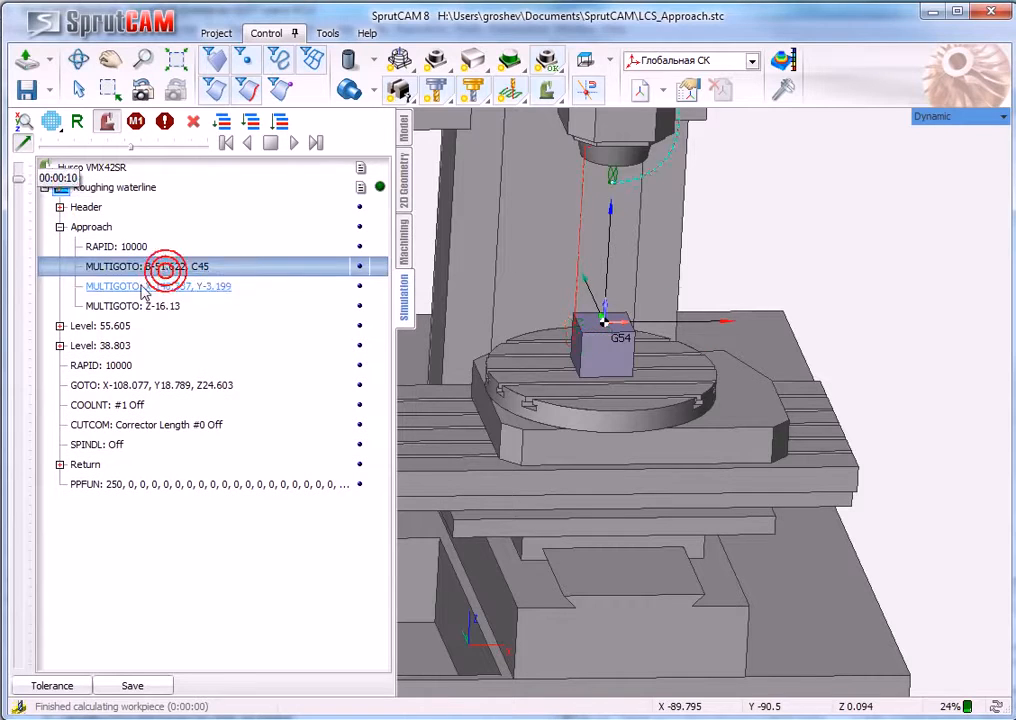
click(140, 286)
click(141, 304)
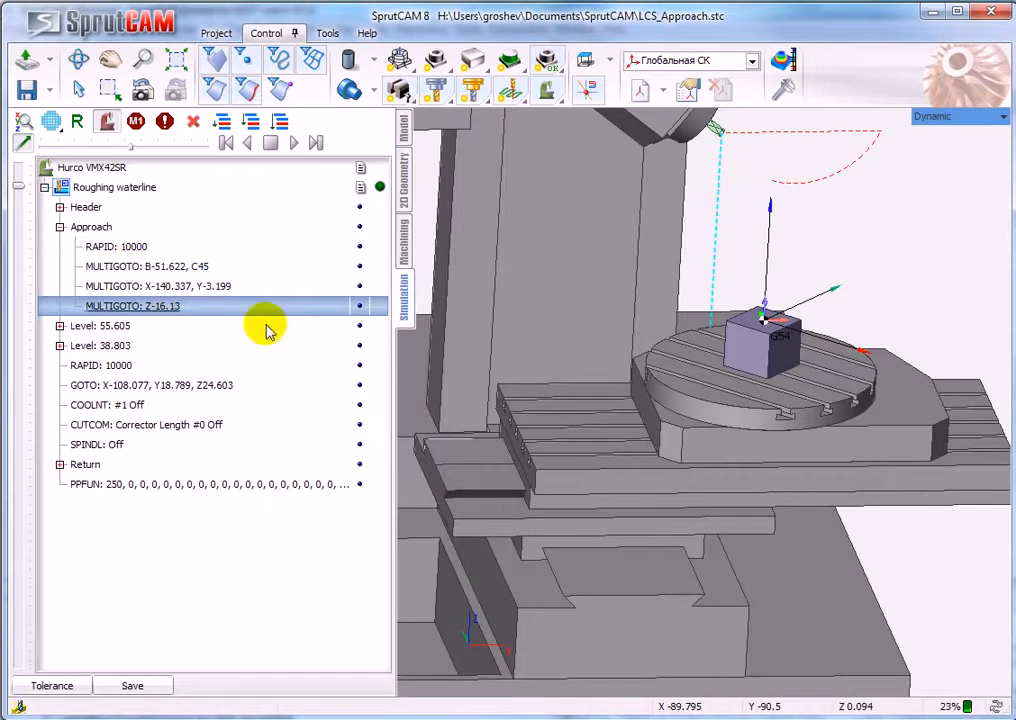
right_drag(430, 410, 640, 447)
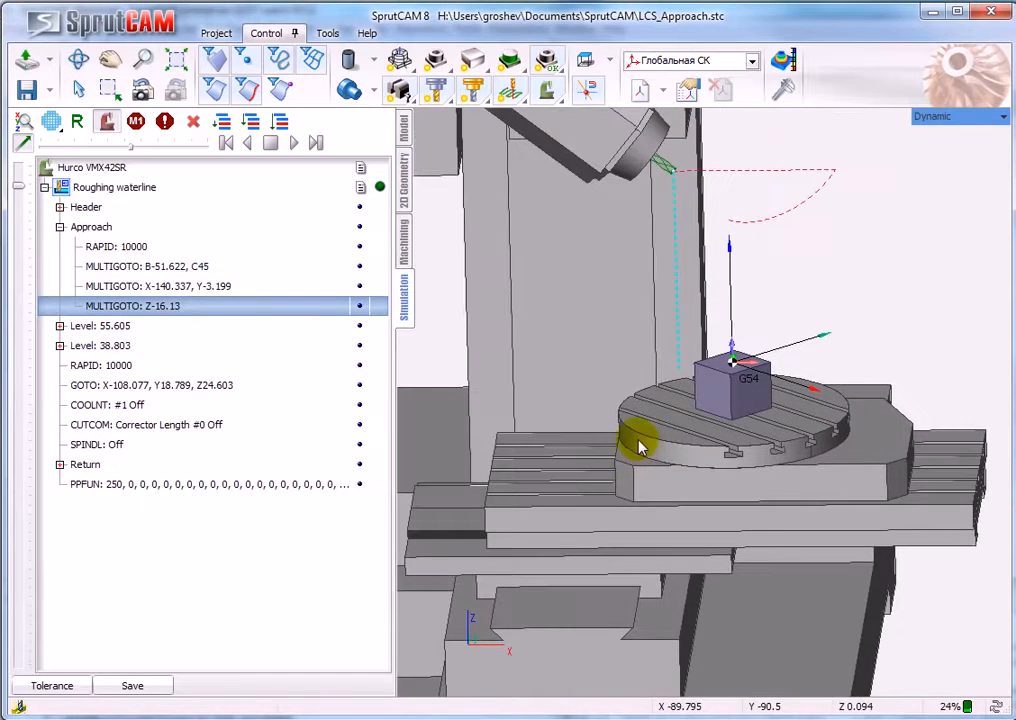
- Simulate the roughing from Level 55.605 onward and examine the coordinate axes on the workpiece
click(100, 333)
scroll(769, 351, up, 5)
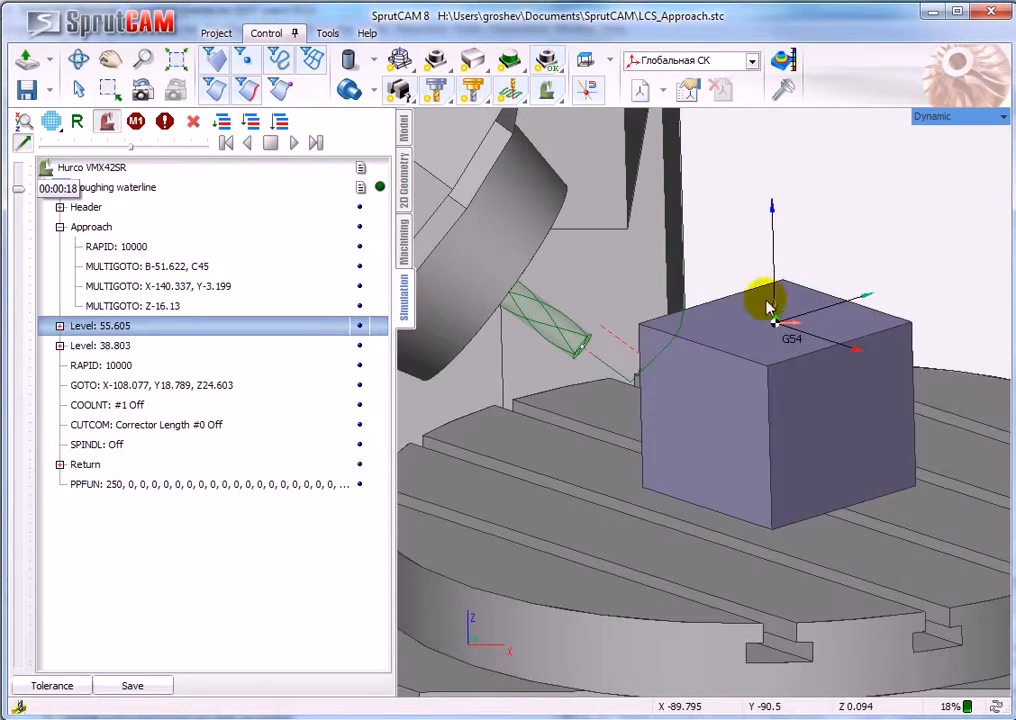
right_drag(787, 313, 714, 380)
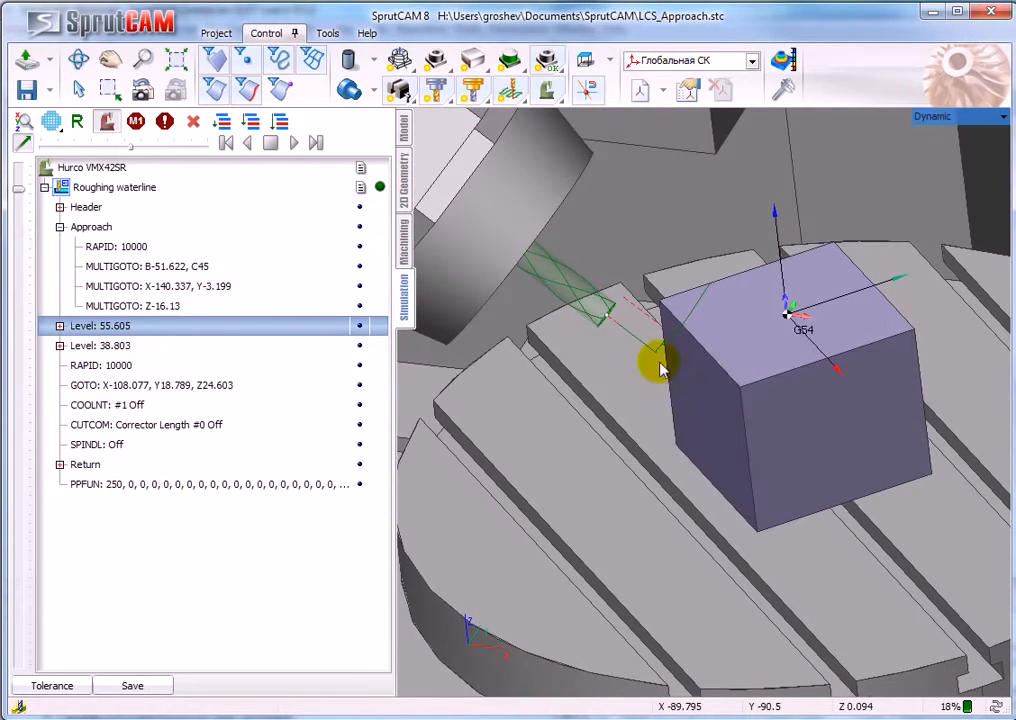
click(290, 144)
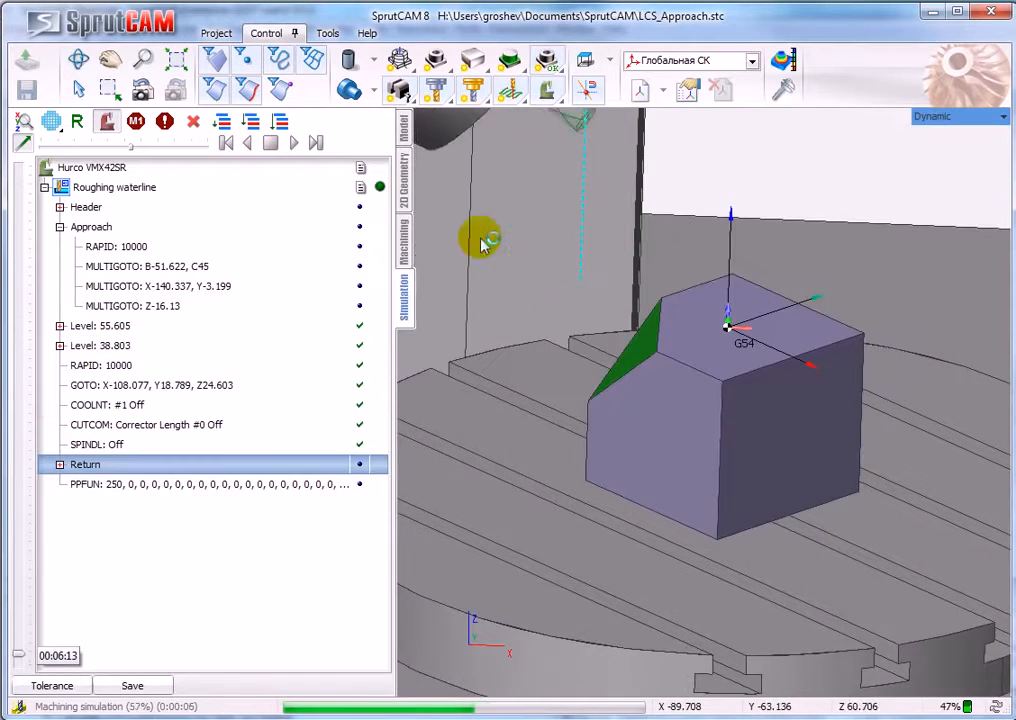
- Set the Roughing waterline operation's Local CS to Auto in its machining setup
click(406, 240)
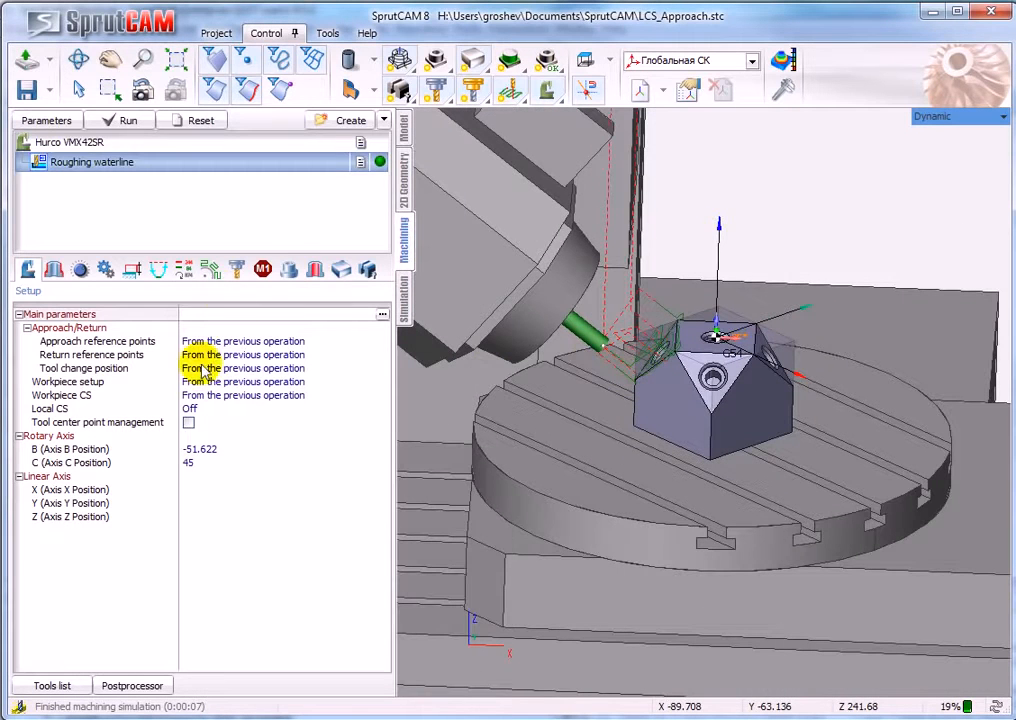
click(227, 410)
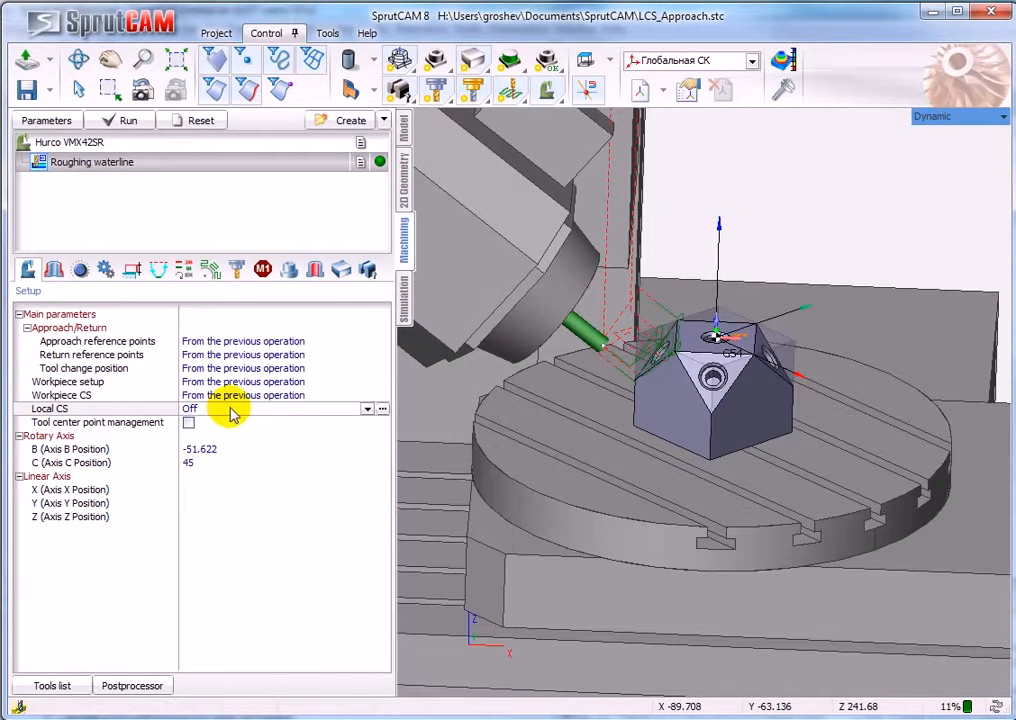
click(366, 409)
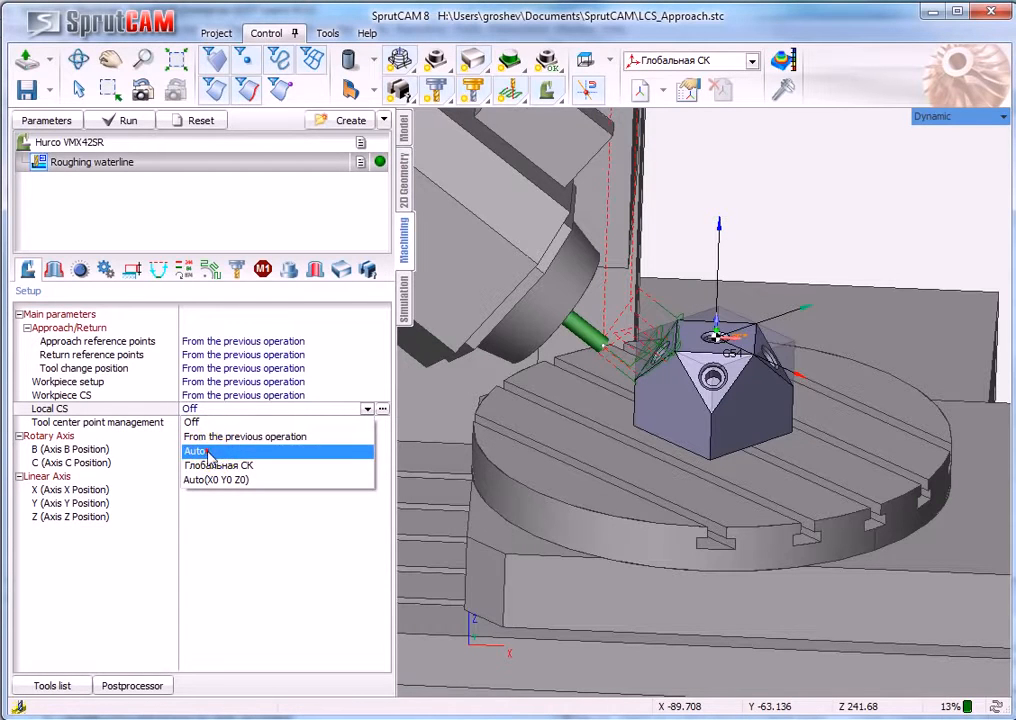
click(190, 451)
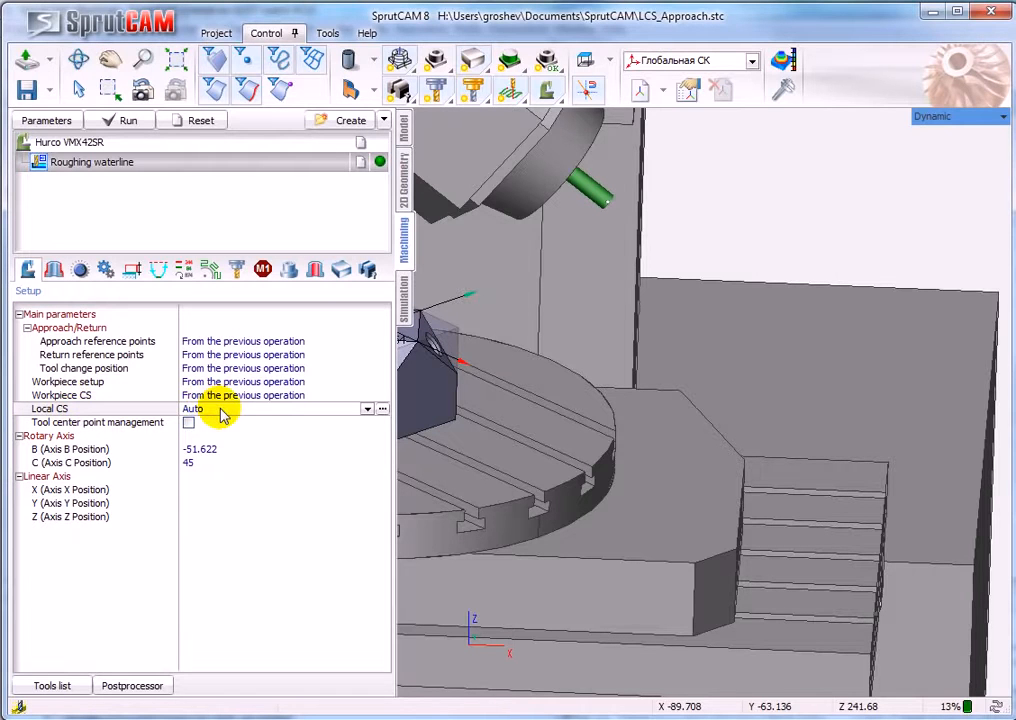
- Select the conical face of the part's top hole and create a 5D Contouring finishing operation
scroll(687, 460, down, 3)
scroll(548, 404, up, 5)
middle_drag(501, 408, 608, 388)
scroll(653, 336, up, 3)
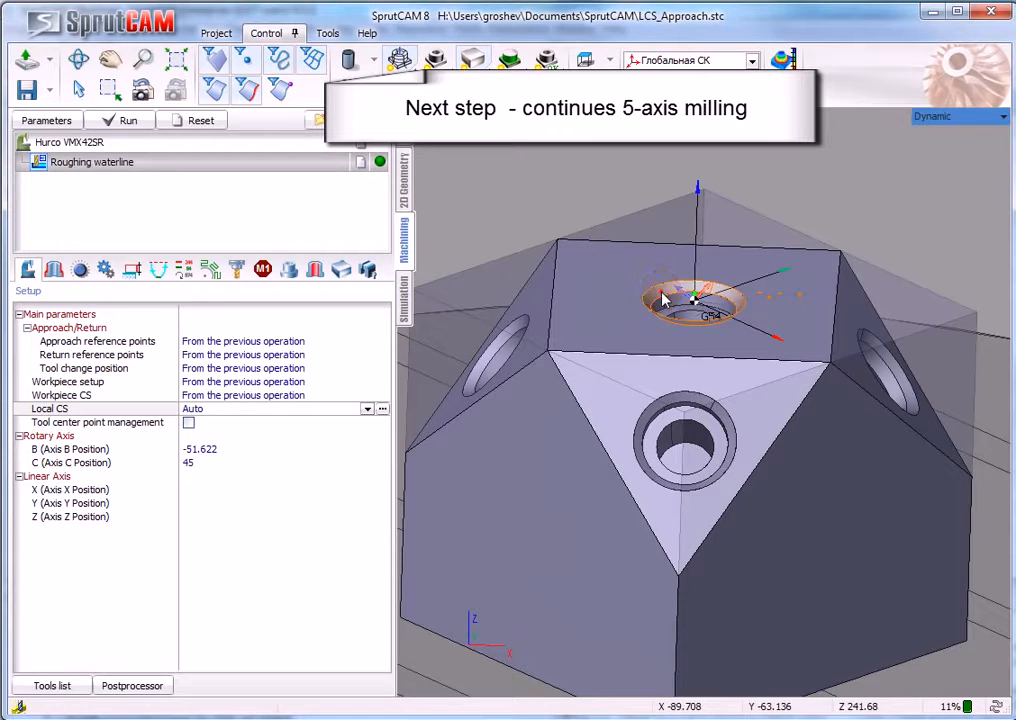
click(703, 312)
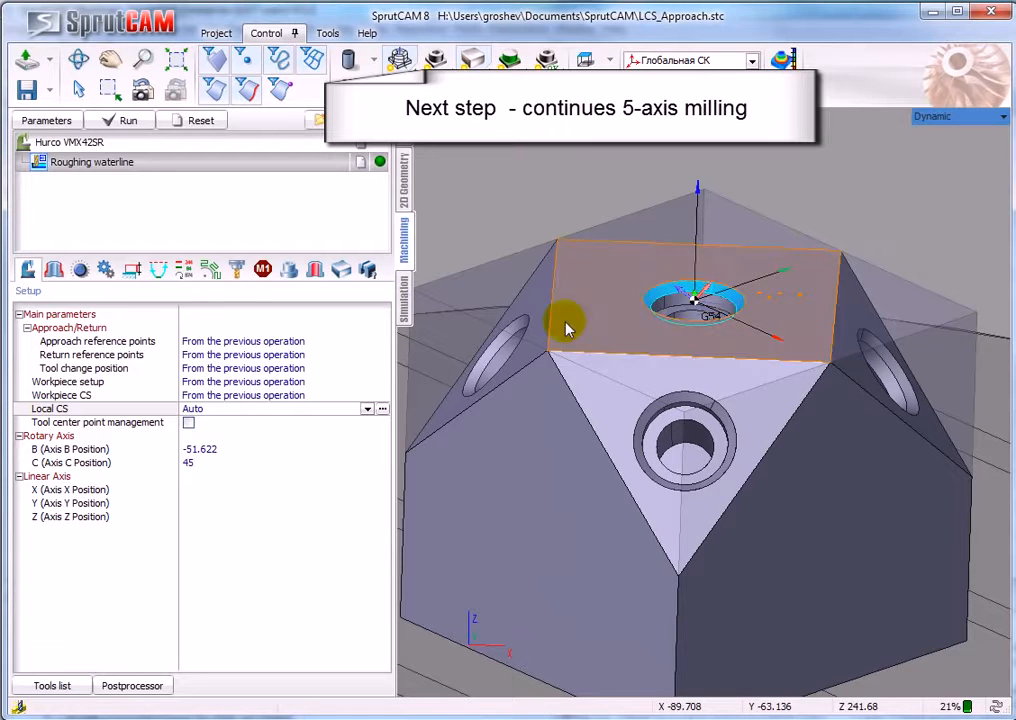
click(383, 121)
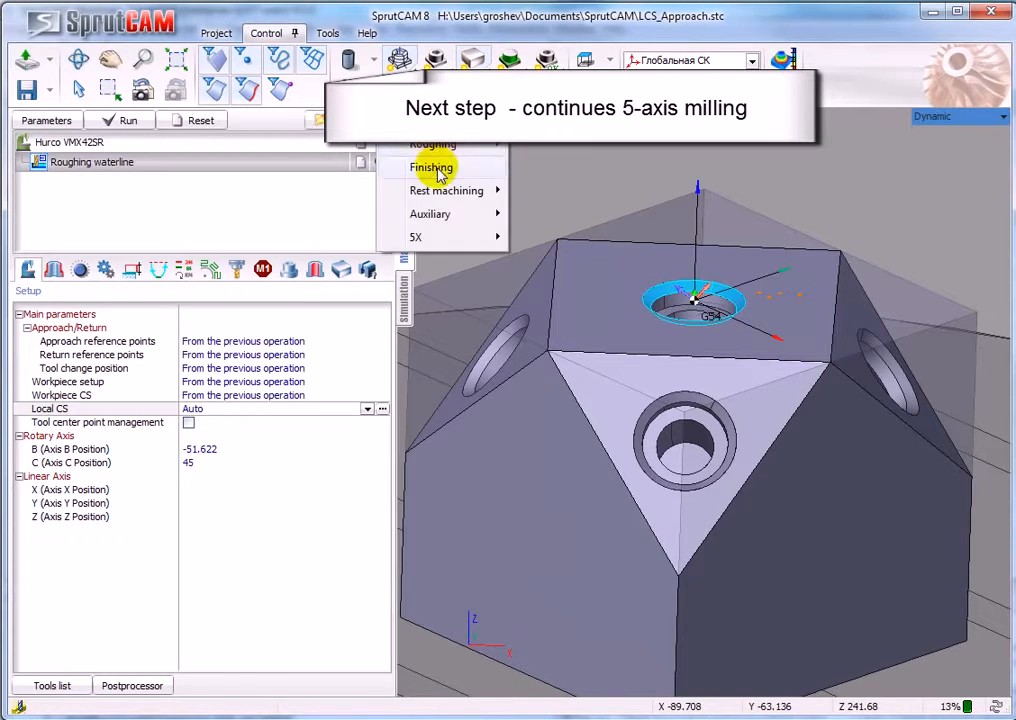
mouse_move(440, 170)
click(578, 660)
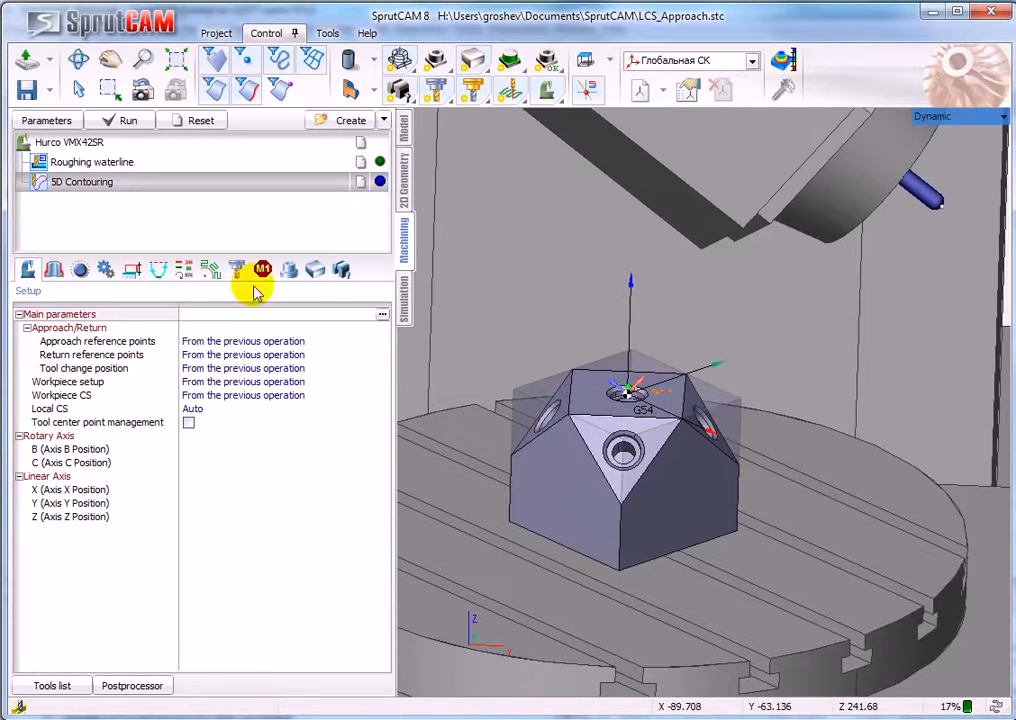
- Make the 5D Contouring tool a cylindrical mill with a diameter of 10 mm
double_click(331, 184)
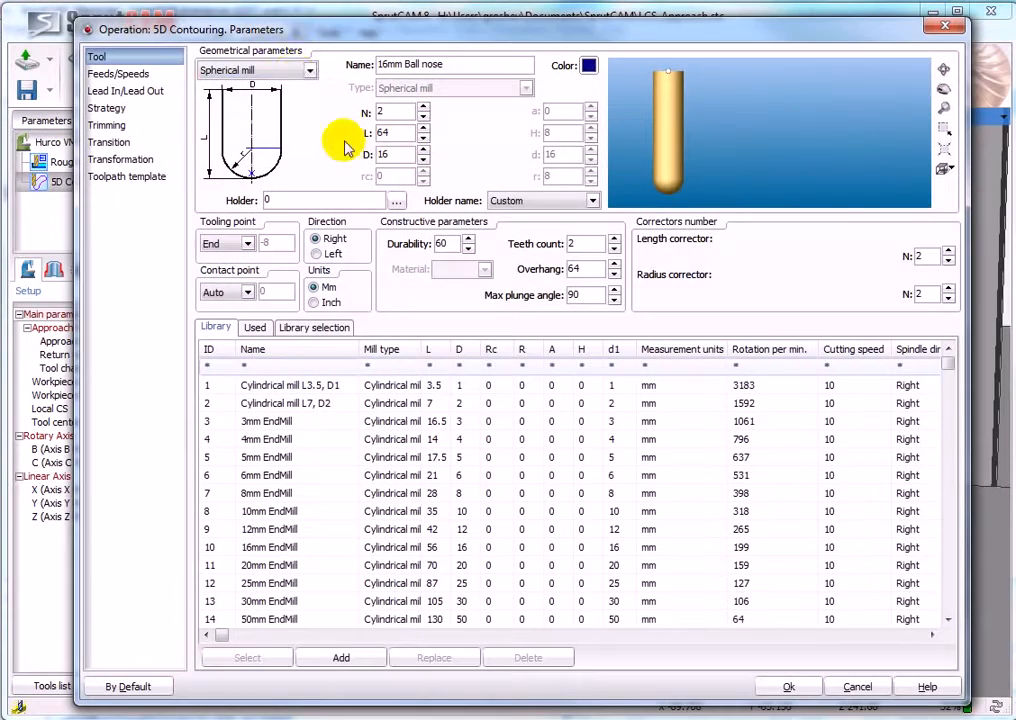
click(310, 72)
click(236, 86)
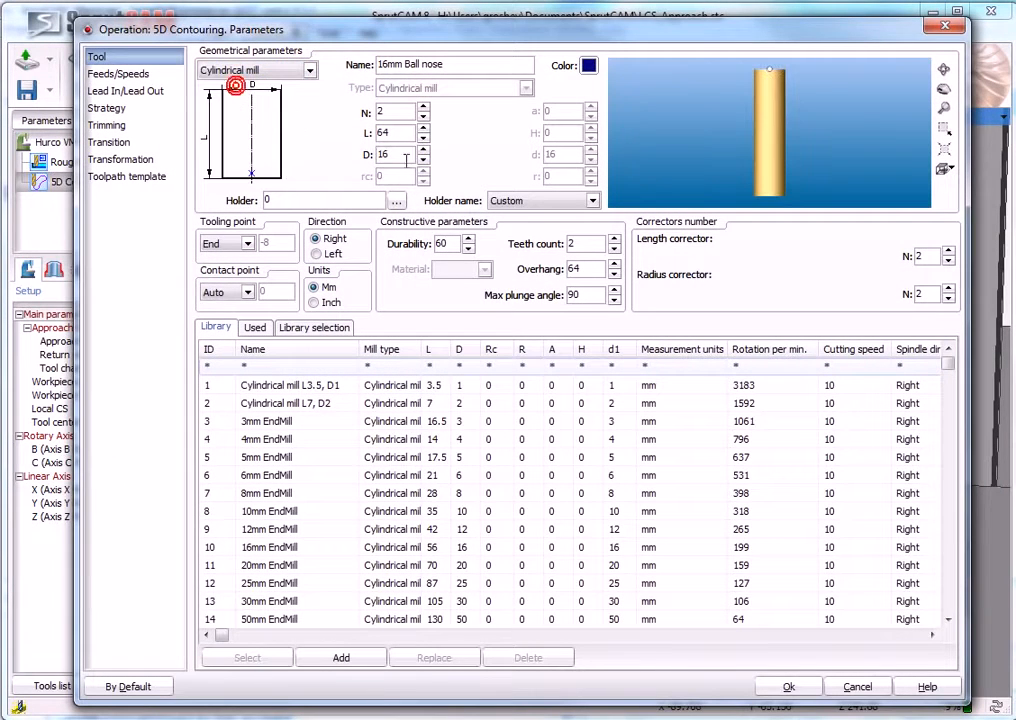
text(10)
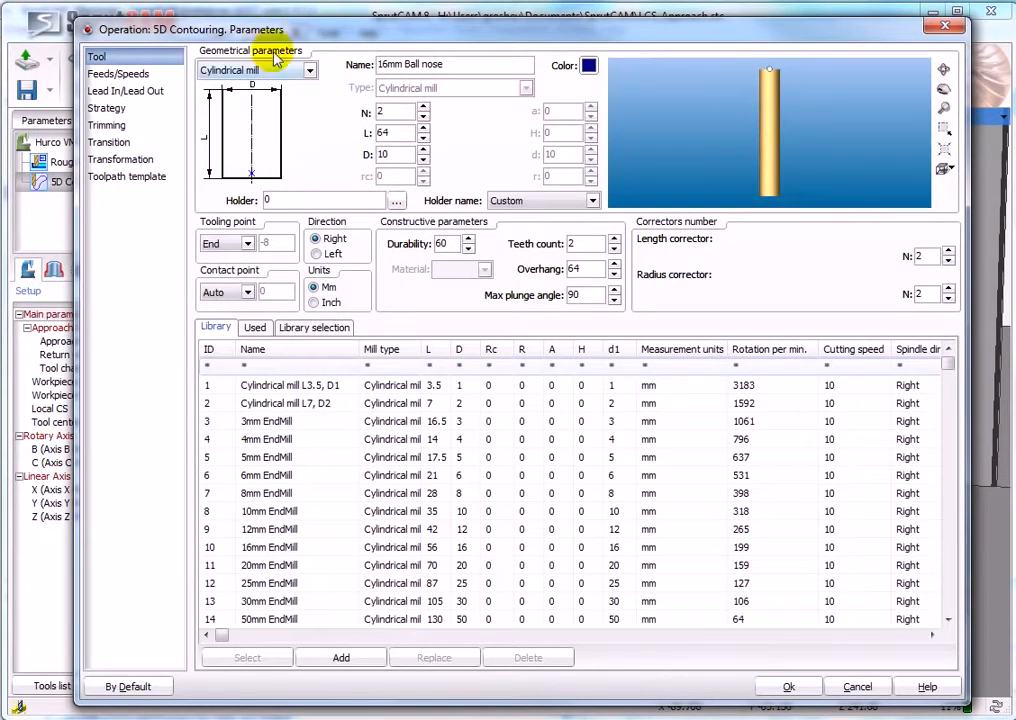
- Set the contact tool type to Flank in the 5D Contouring strategy and accept the parameters
click(104, 107)
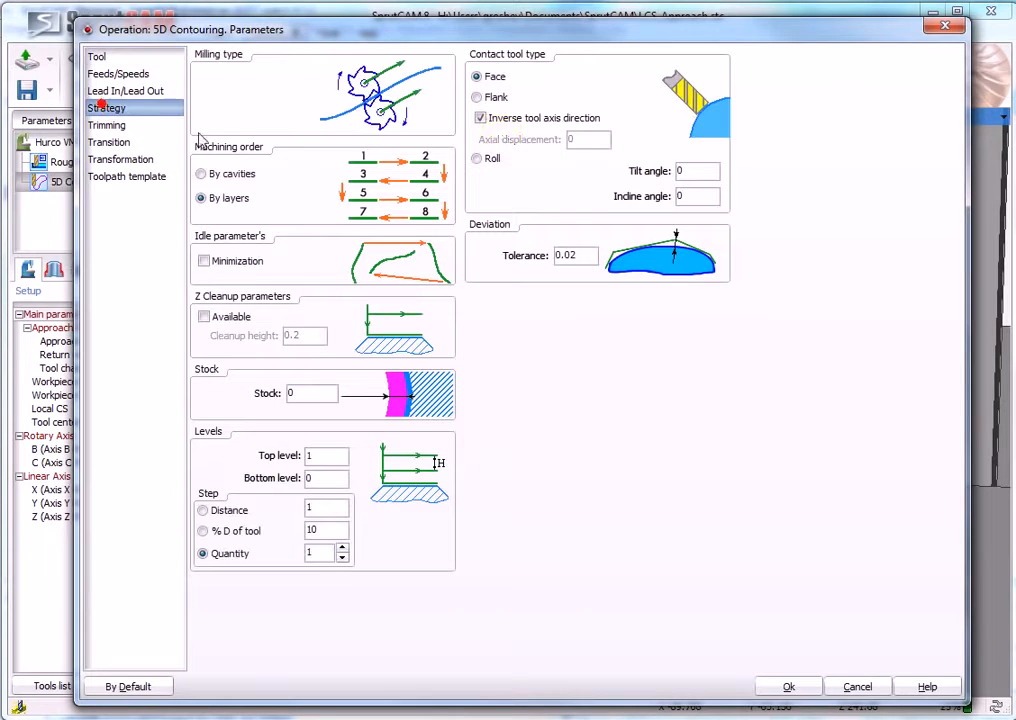
click(478, 97)
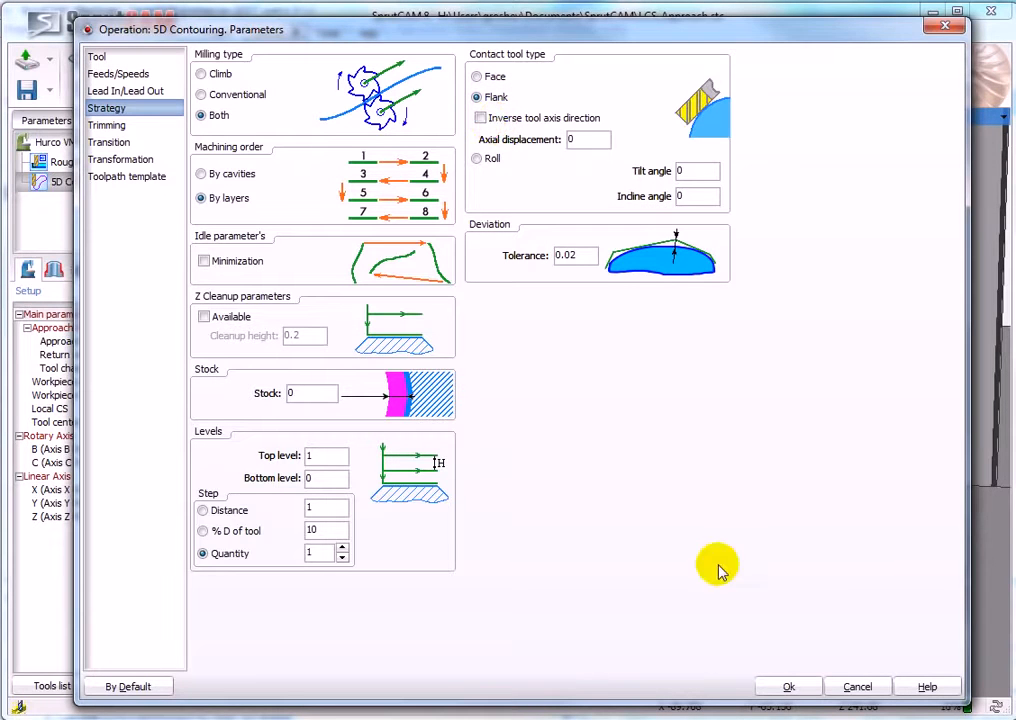
click(788, 688)
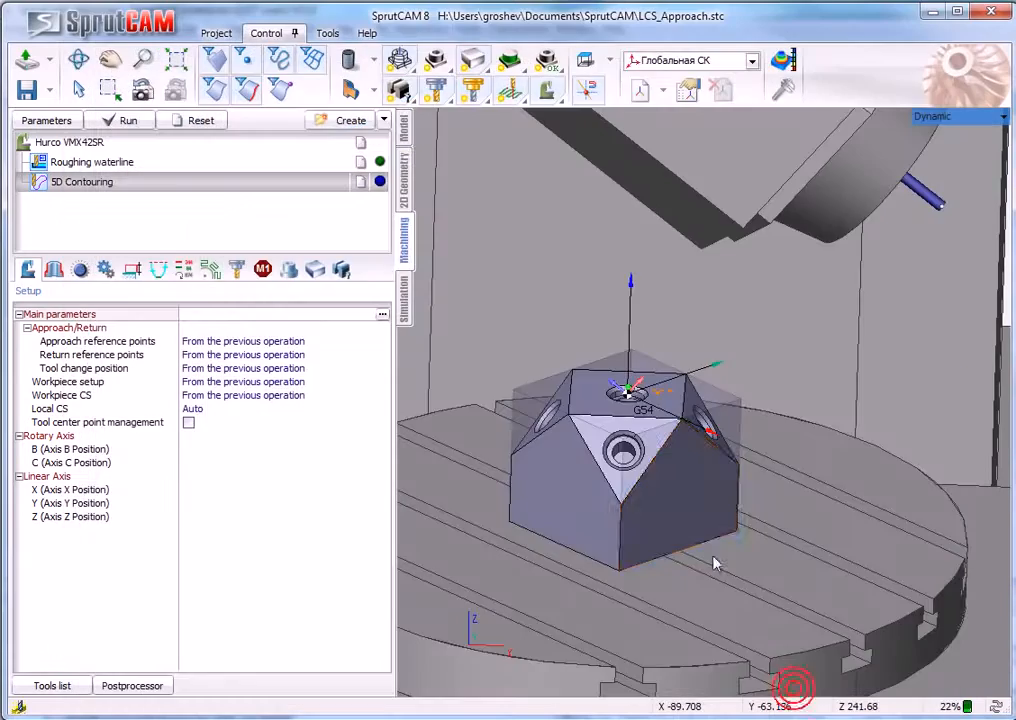
- Add the lower edge of the top hole's cone as a project curve and delete the conical face from the job assignment
scroll(626, 415, up, 6)
scroll(697, 390, up, 2)
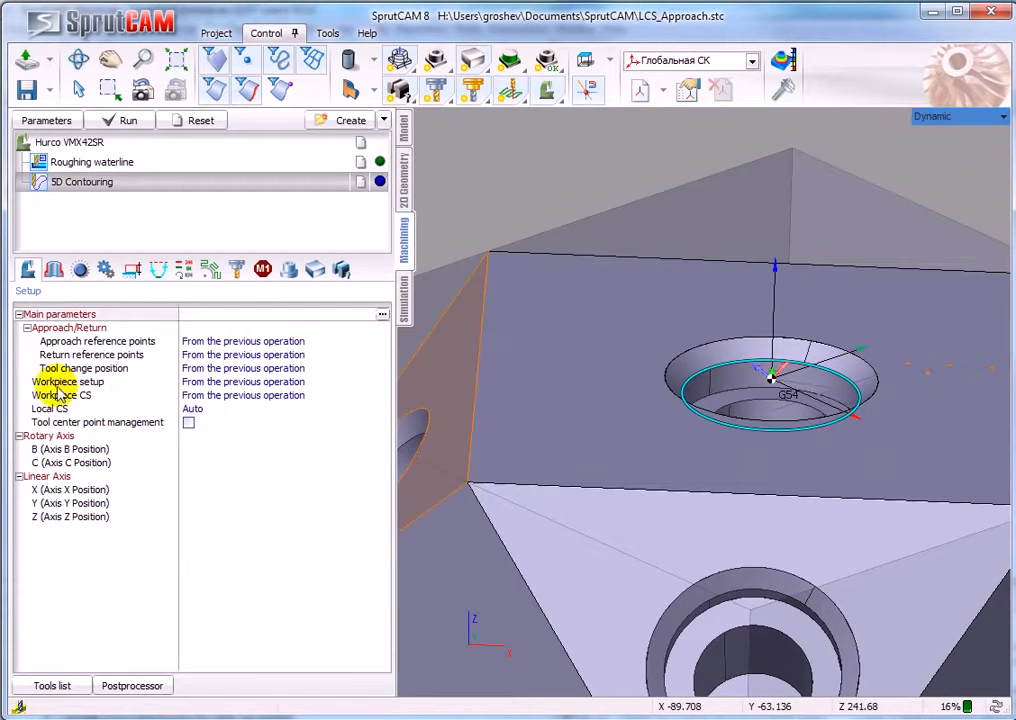
click(54, 270)
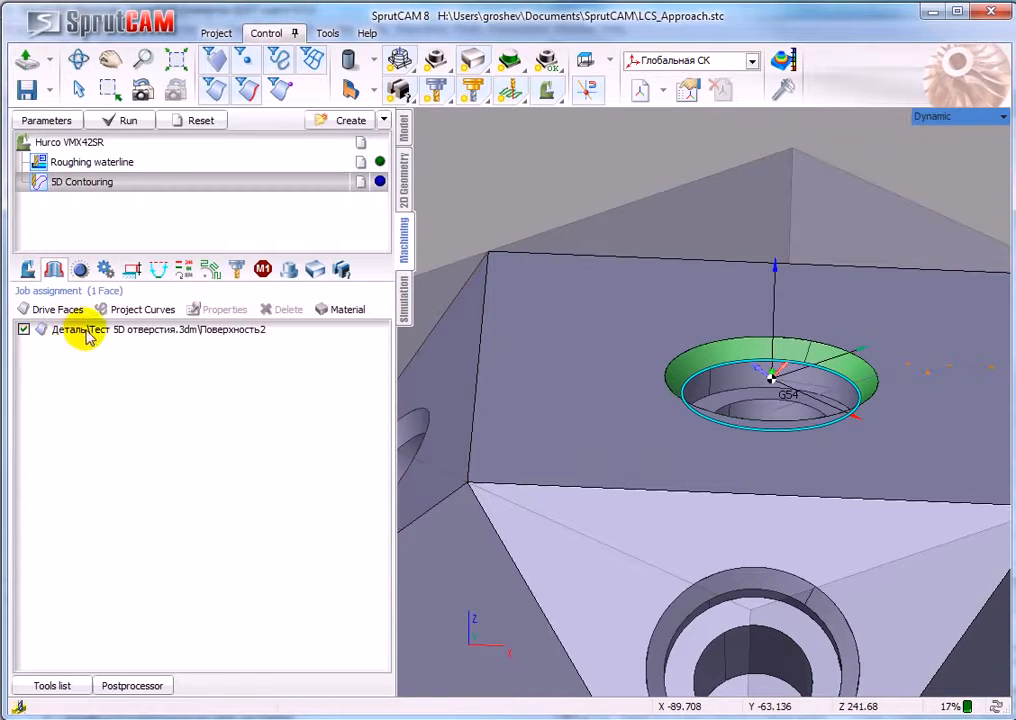
click(148, 310)
click(148, 330)
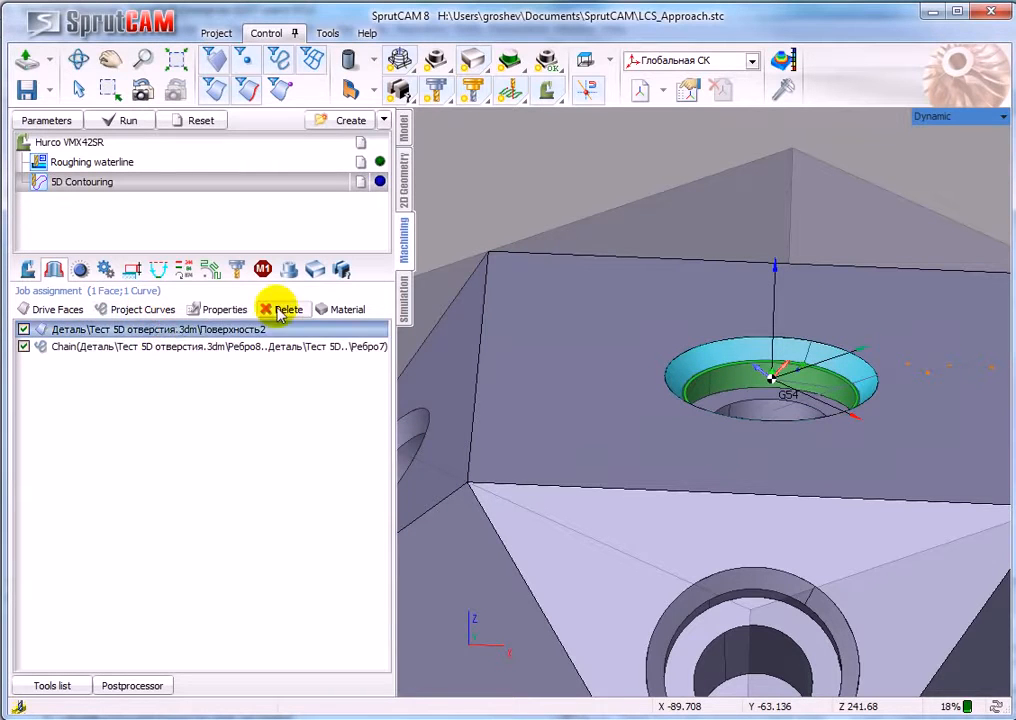
click(283, 309)
- Enable Alternate front side for the project curve in the 5D Contouring job assignment
click(157, 333)
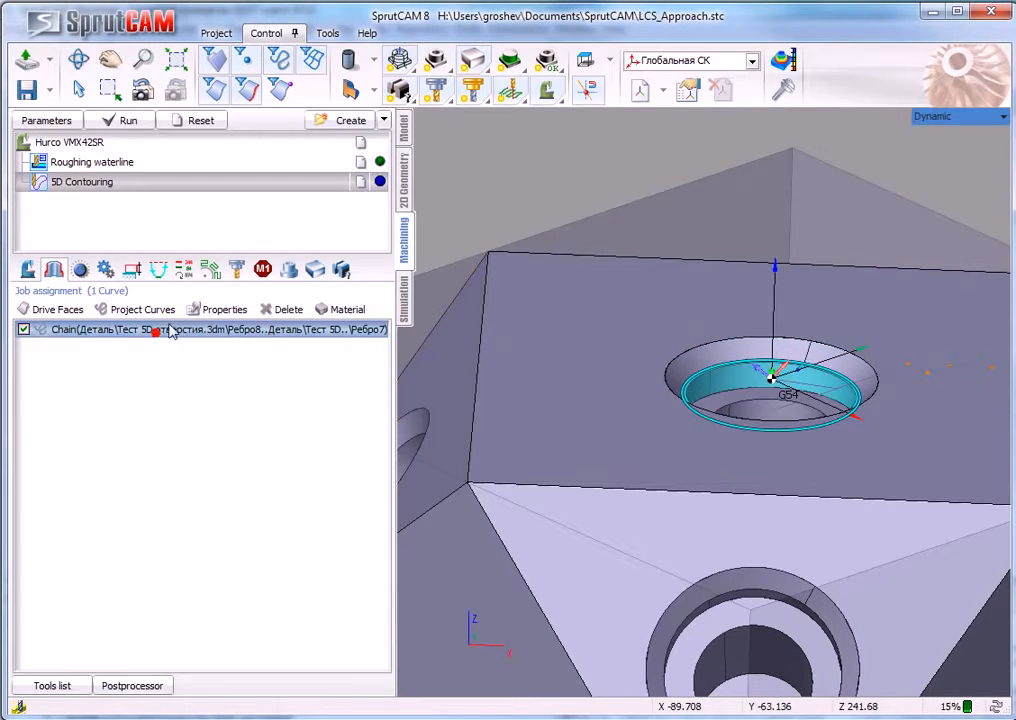
click(226, 310)
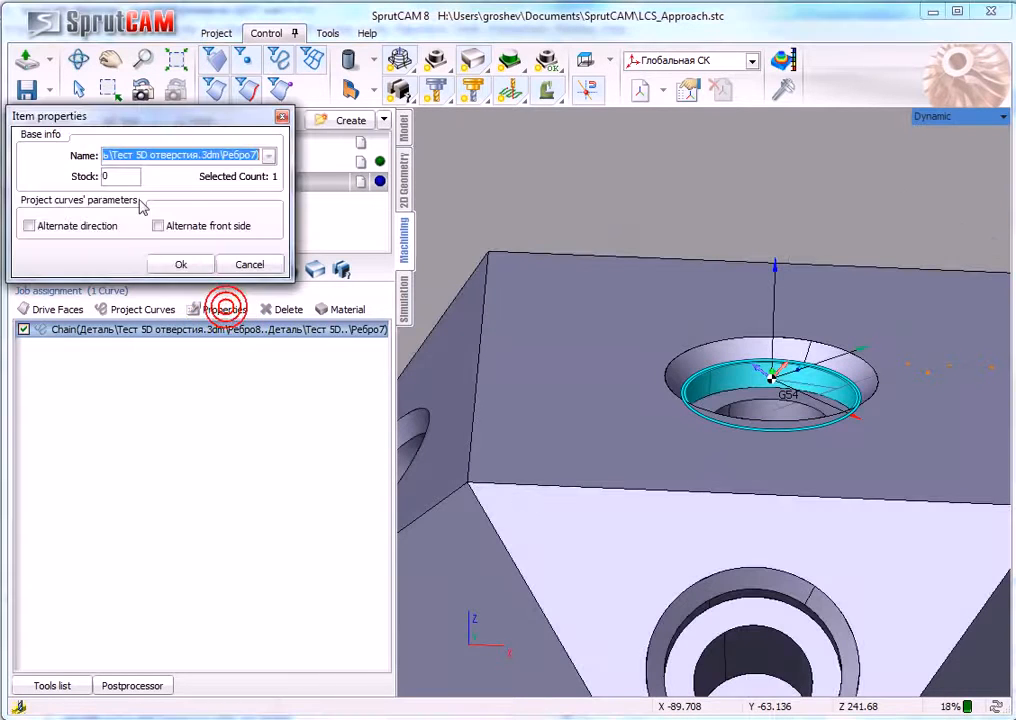
click(163, 226)
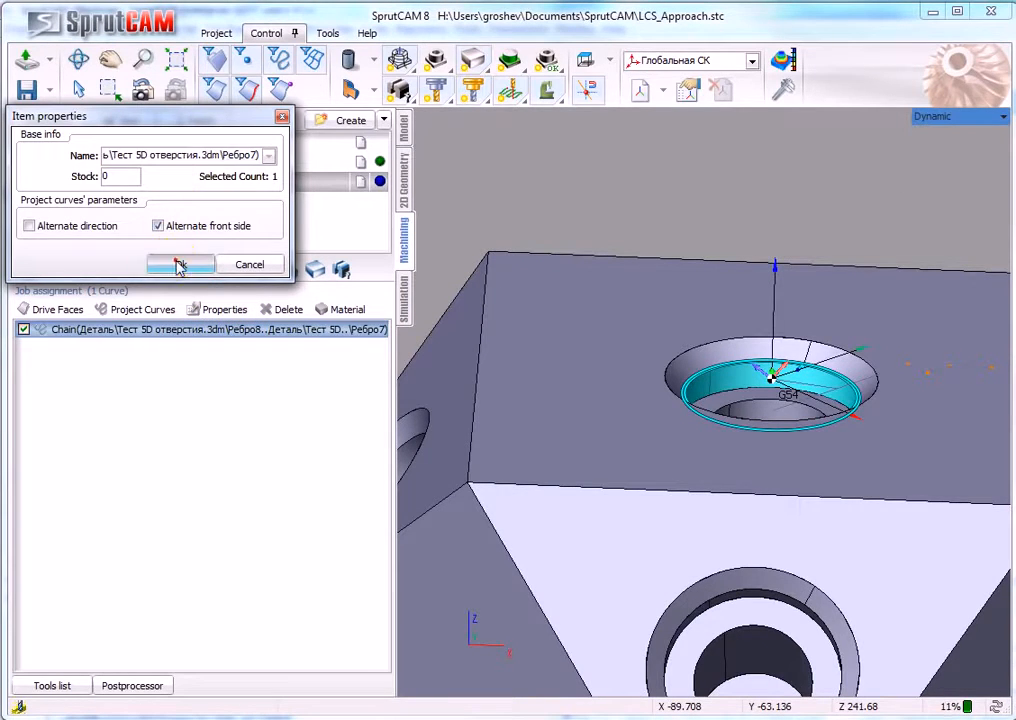
click(178, 265)
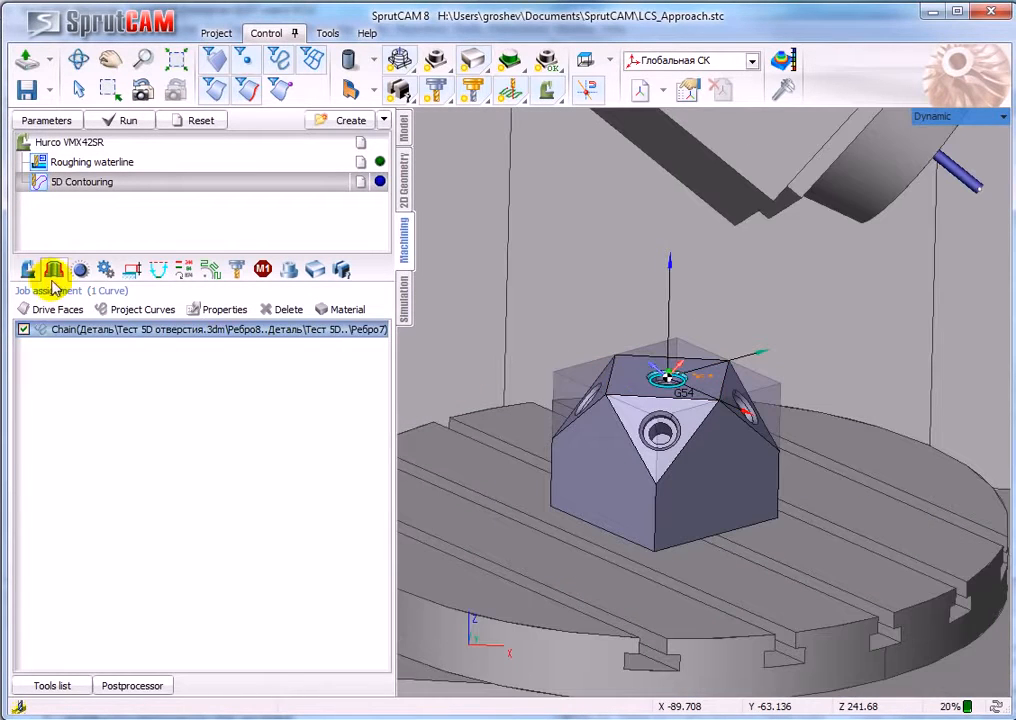
- Calculate the 5D Contouring toolpath and examine it around the top hole
click(28, 270)
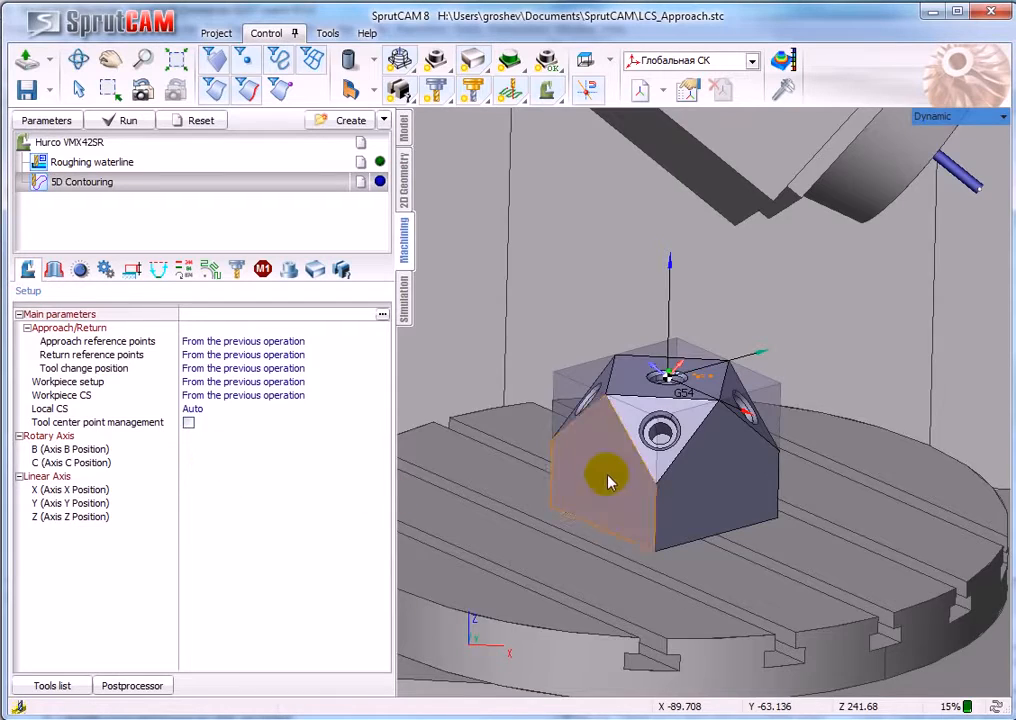
scroll(585, 484, down, 5)
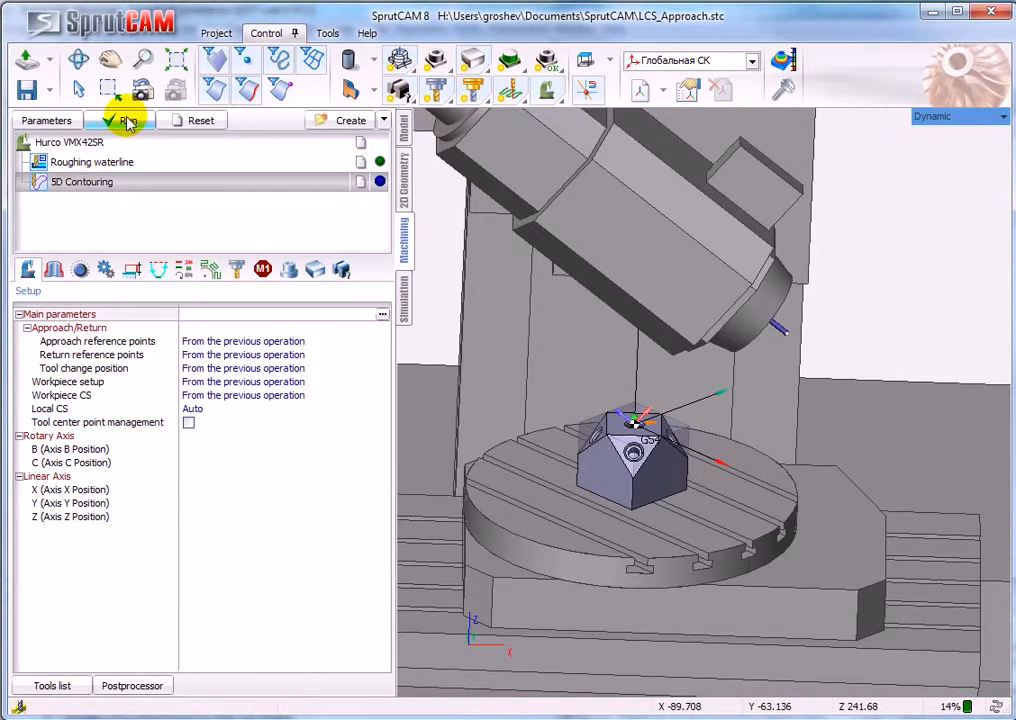
click(127, 122)
scroll(871, 420, up, 6)
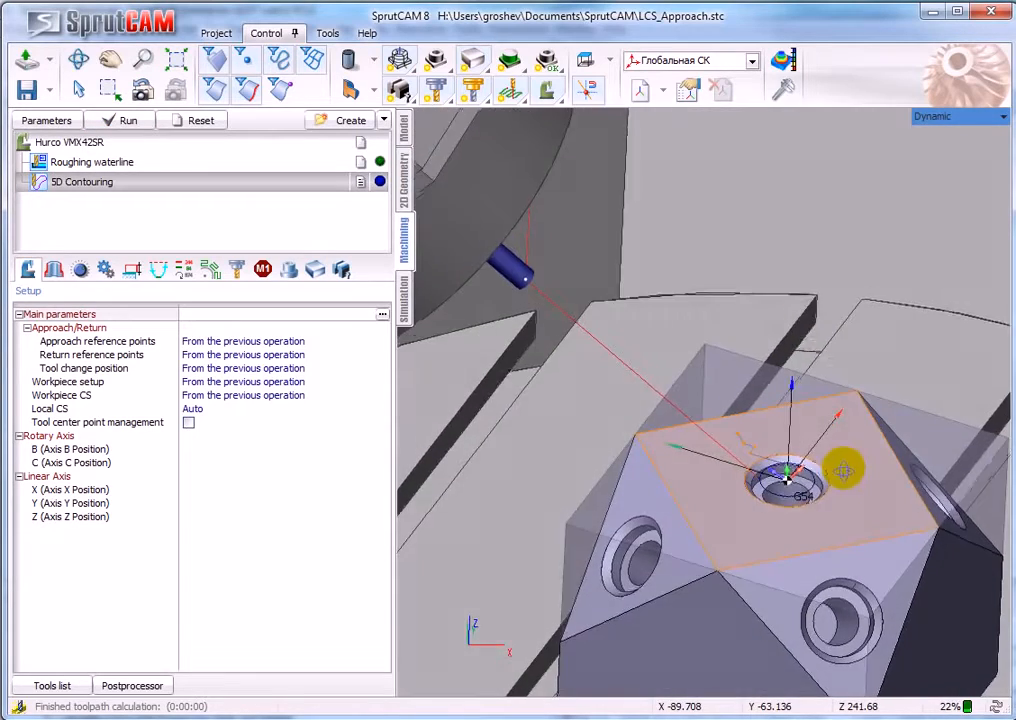
scroll(843, 471, up, 4)
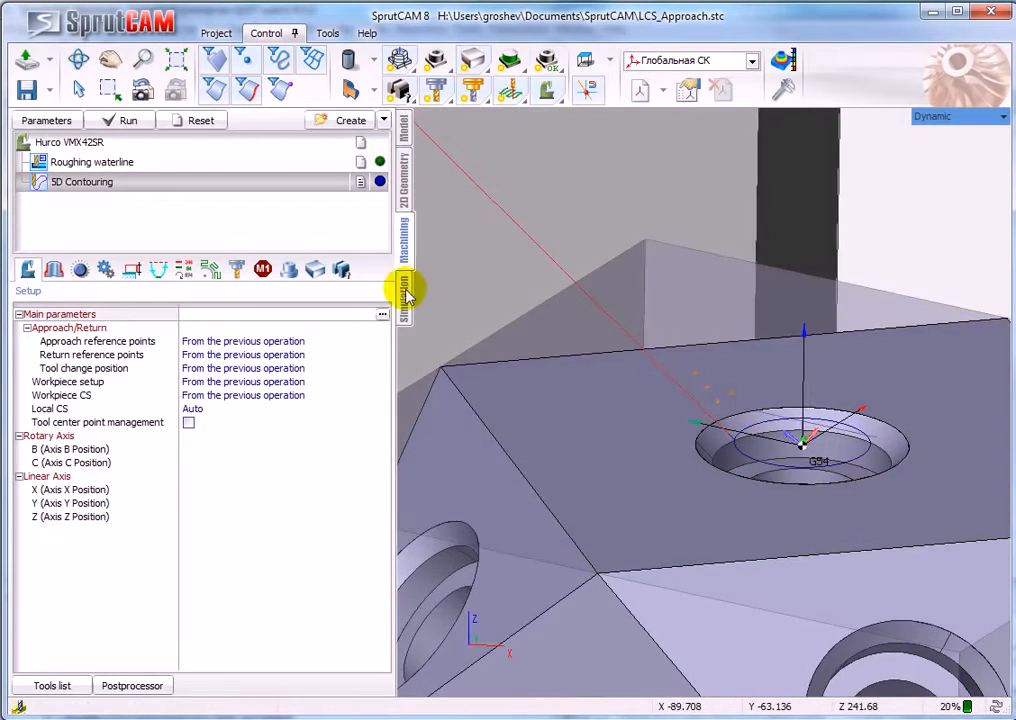
- Examine the machine positions for Roughing waterline, 5D Contouring and the Hurco VMX42SR in simulation at a raised playback speed
click(405, 295)
scroll(646, 433, down, 6)
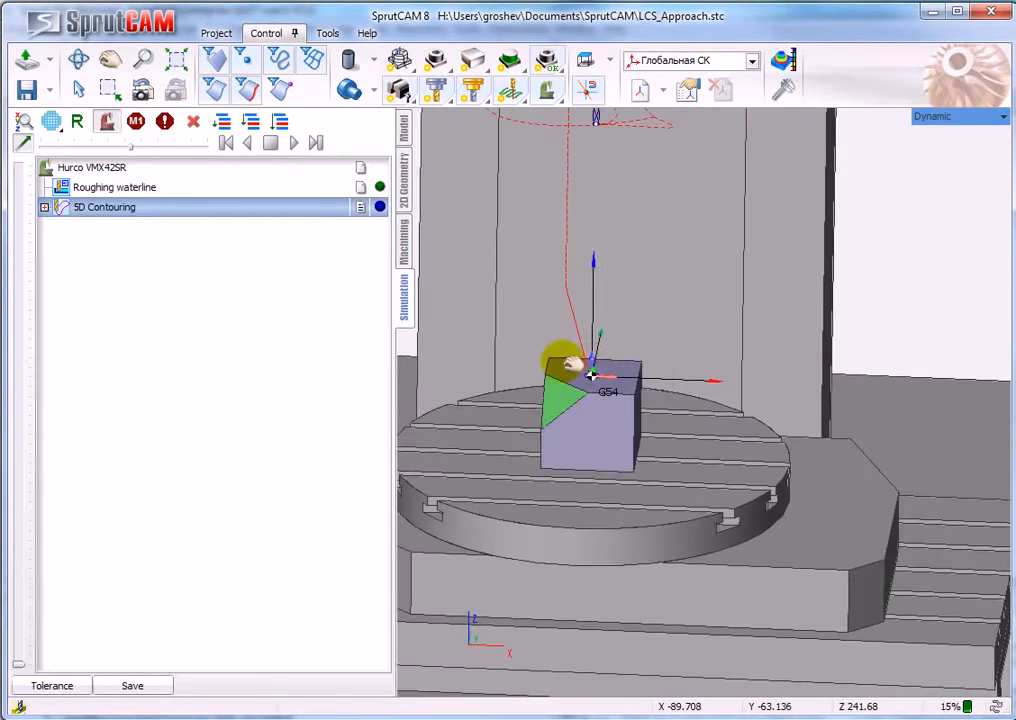
middle_drag(564, 363, 670, 413)
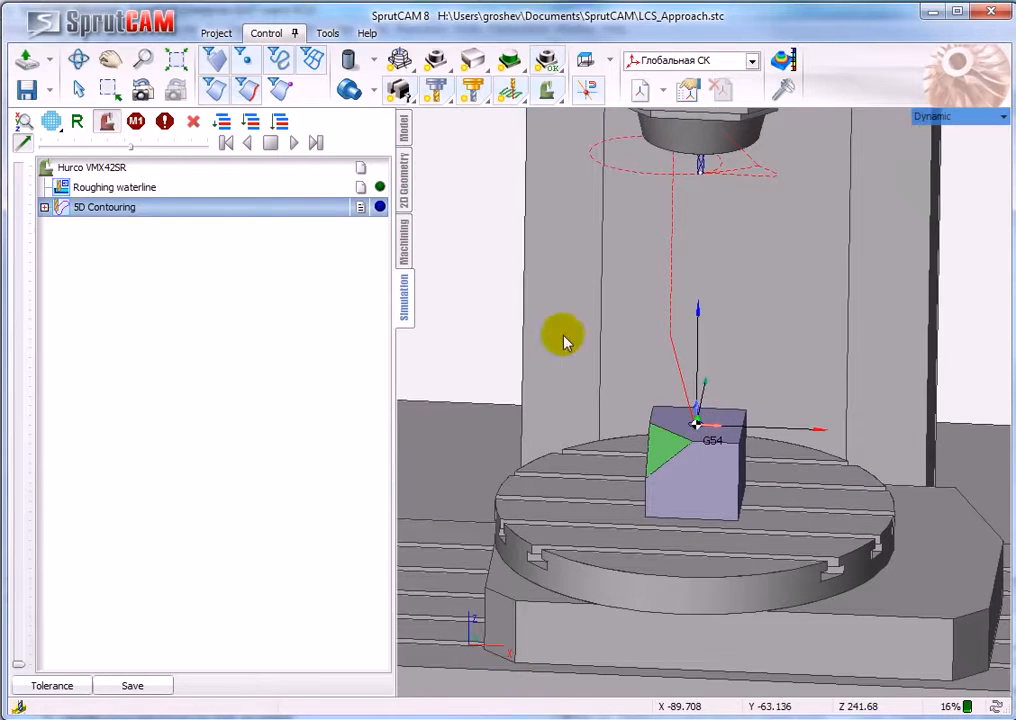
click(131, 148)
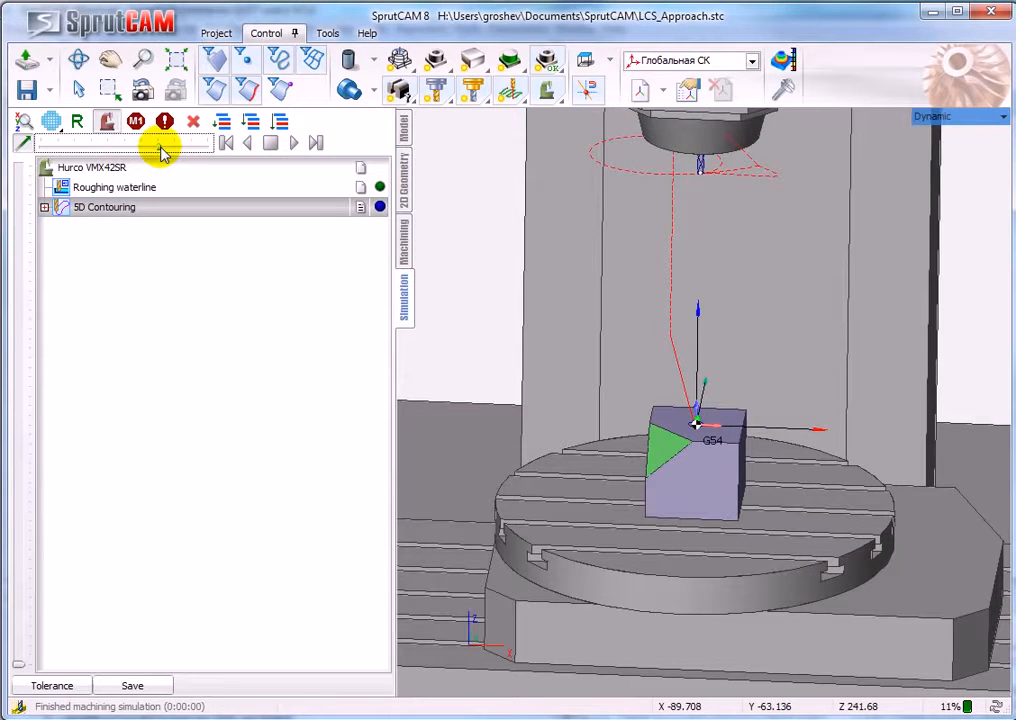
click(103, 188)
click(103, 207)
click(105, 167)
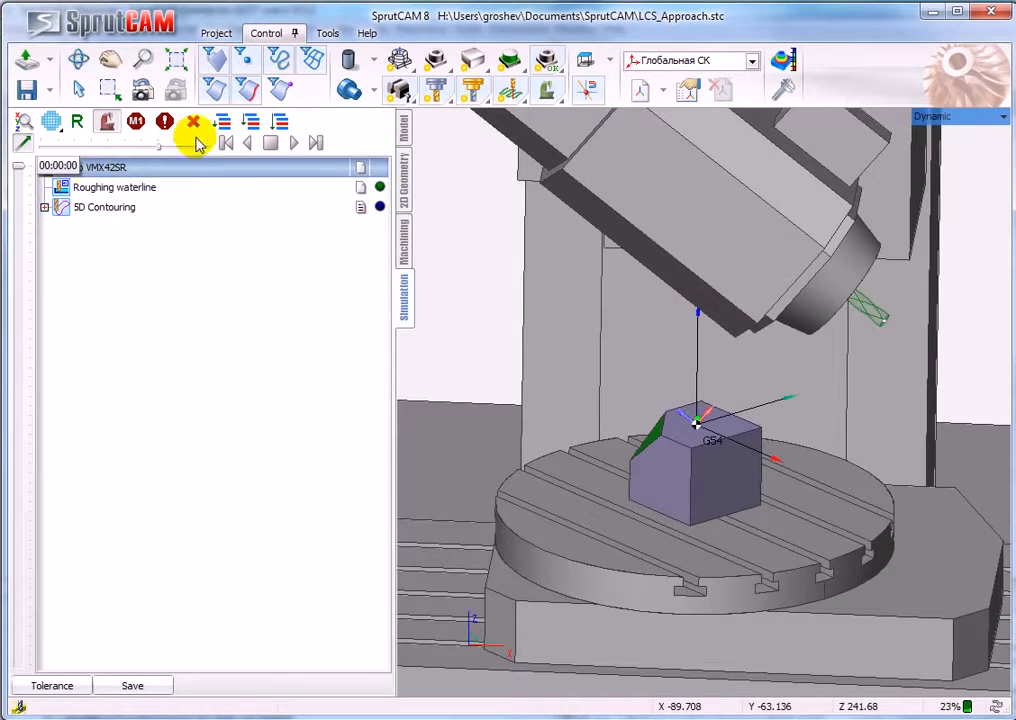
- Reset and recalculate the toolpaths of all Hurco VMX42SR operations
click(403, 238)
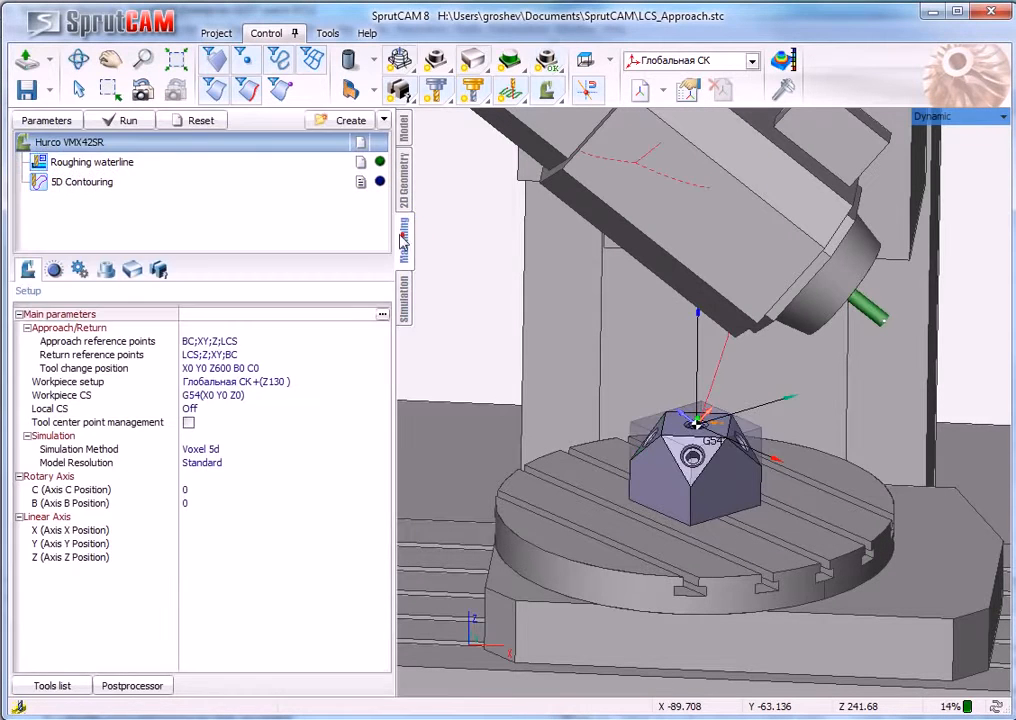
click(198, 120)
click(120, 120)
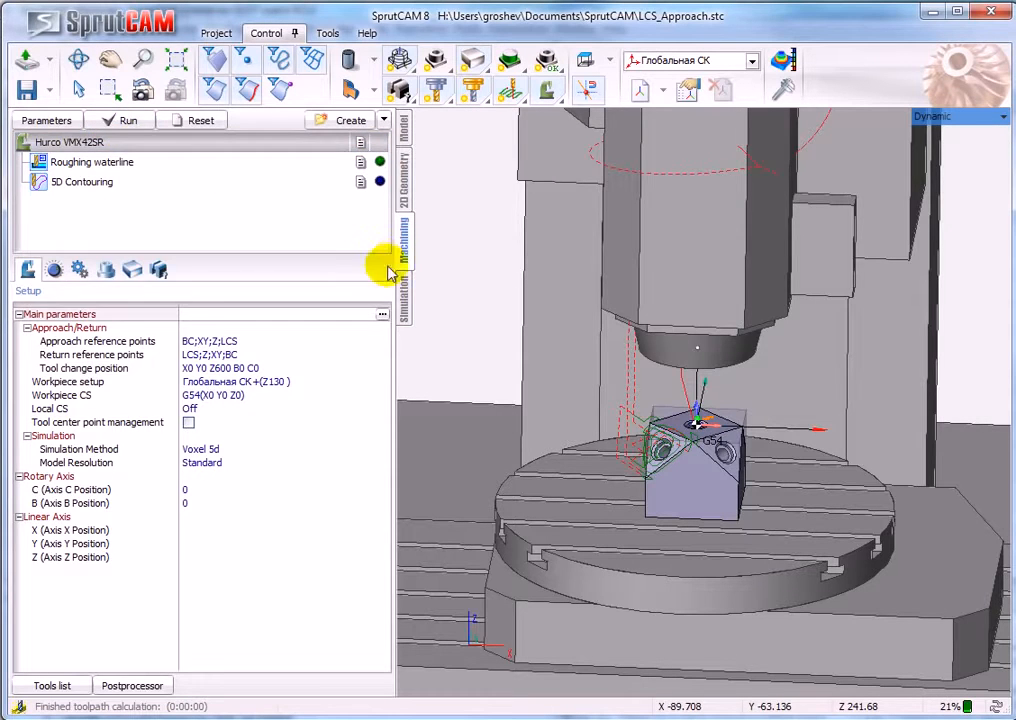
- Simulate the 5D Contouring operation, slow the playback down and clear the simulation results
click(406, 294)
click(100, 207)
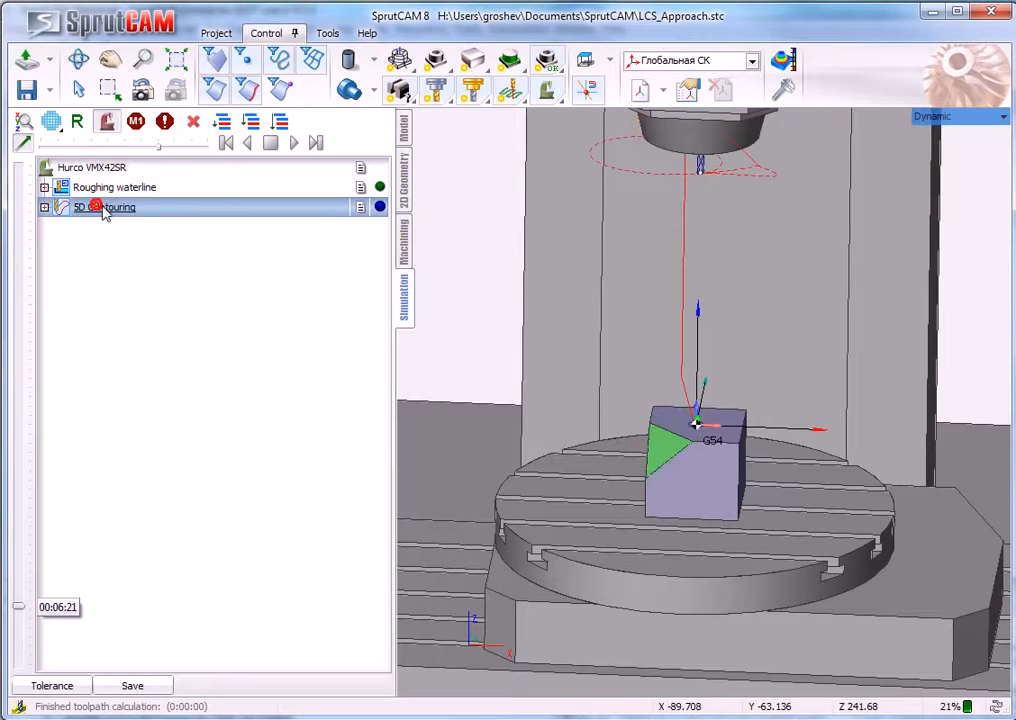
click(299, 142)
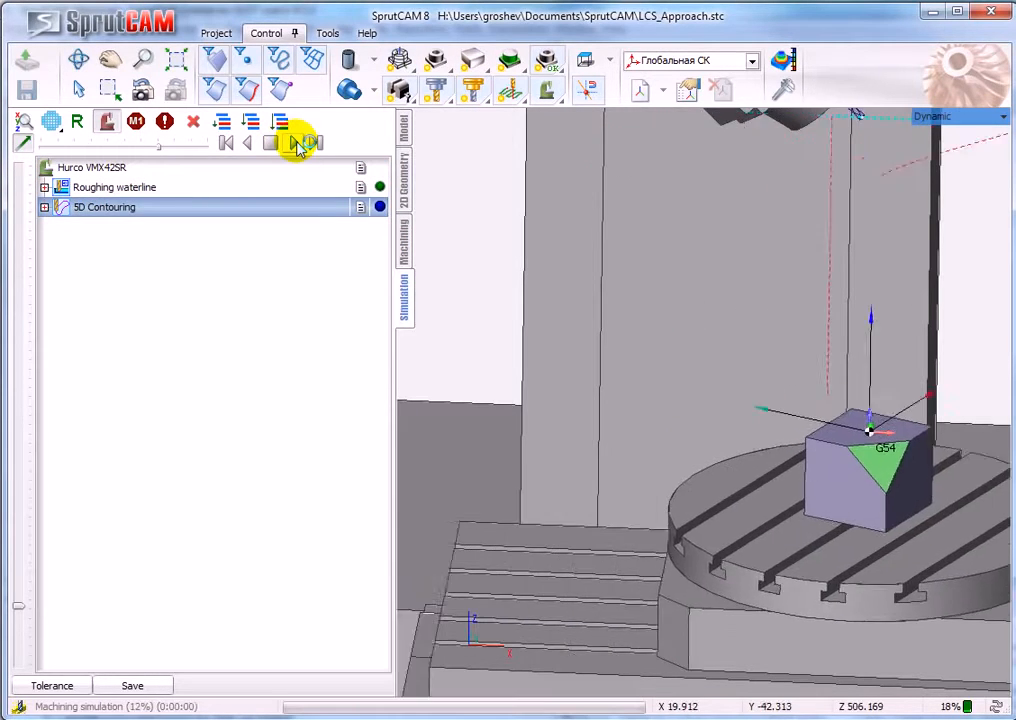
drag(157, 149, 80, 150)
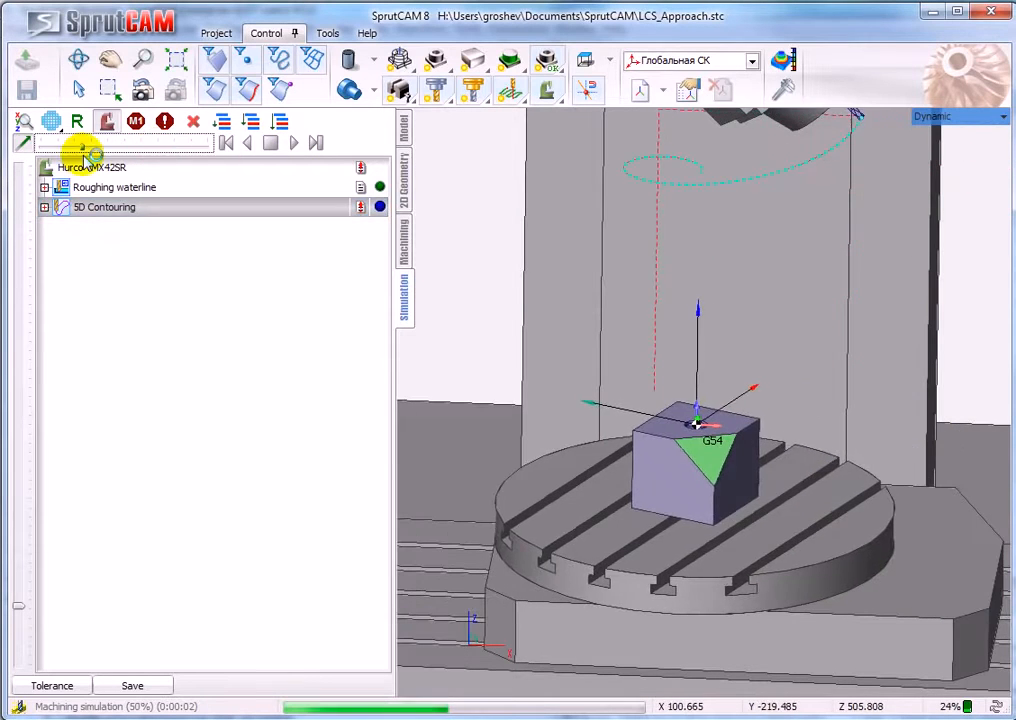
click(196, 122)
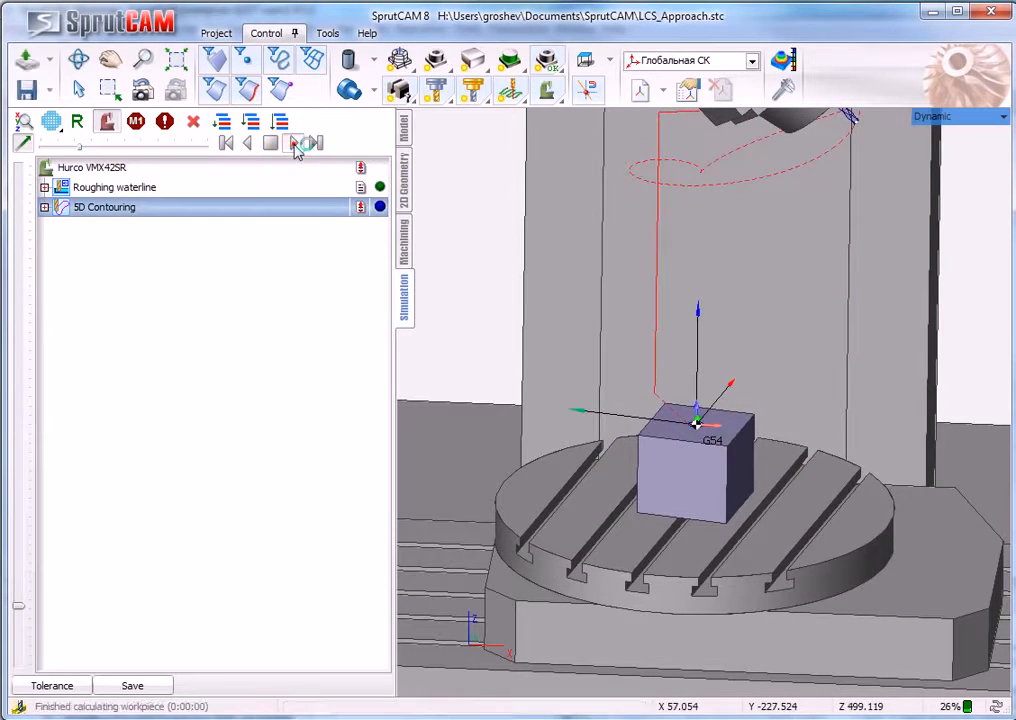
- Simulate 5D Contouring again on the cleared workpiece, slowing the playback at the hole and speeding it up for the retract
click(296, 143)
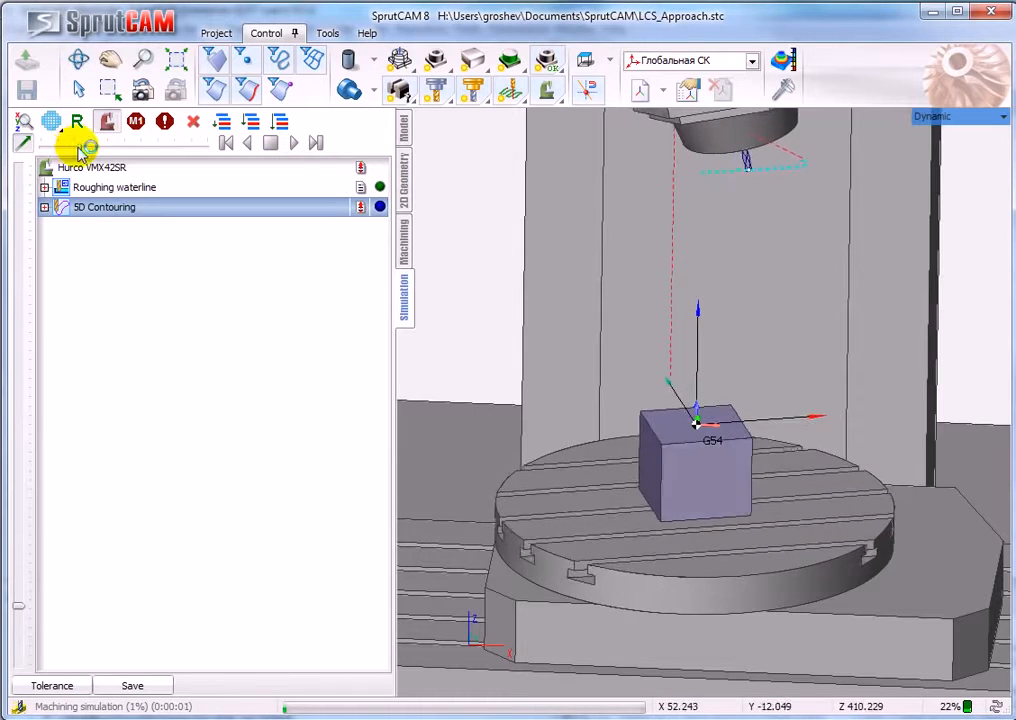
drag(79, 147, 127, 146)
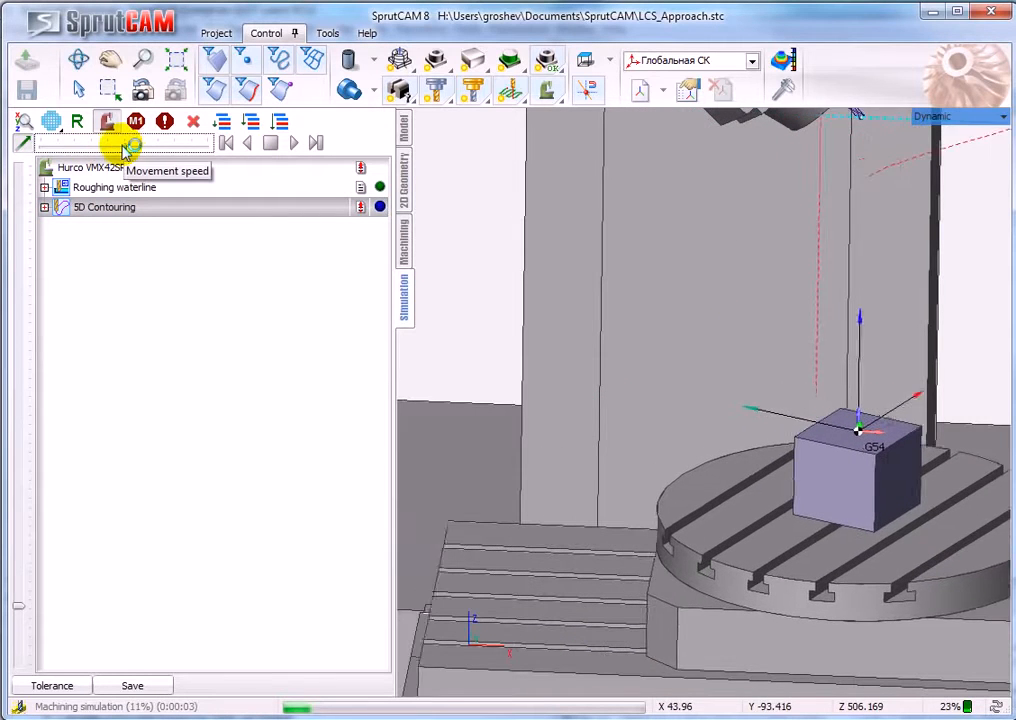
drag(115, 150, 52, 171)
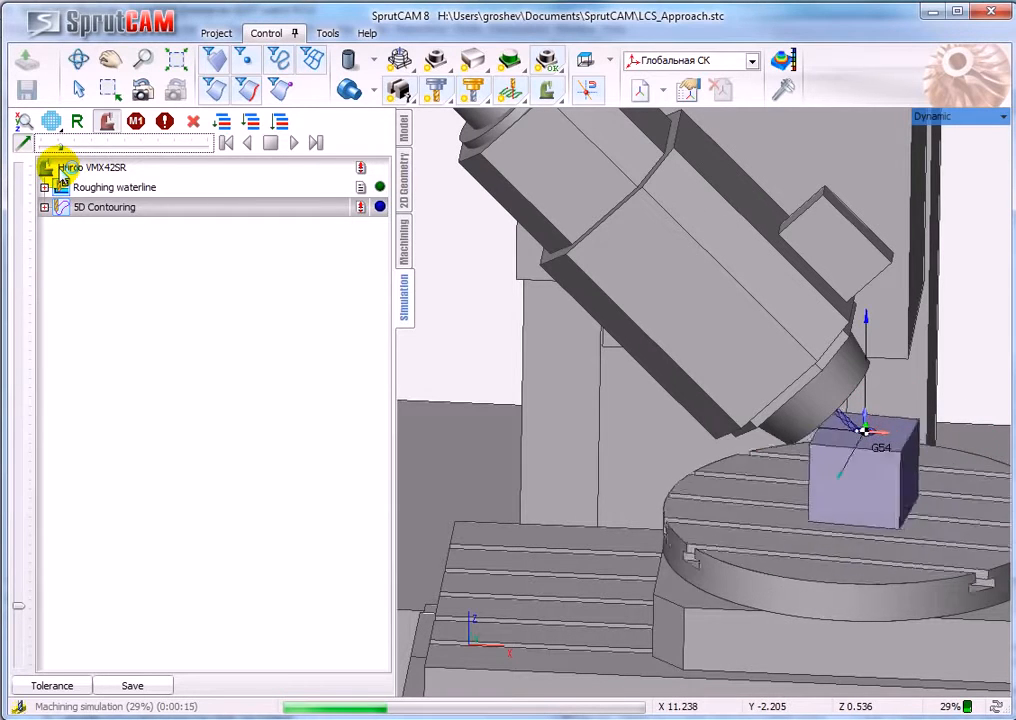
drag(62, 172, 125, 172)
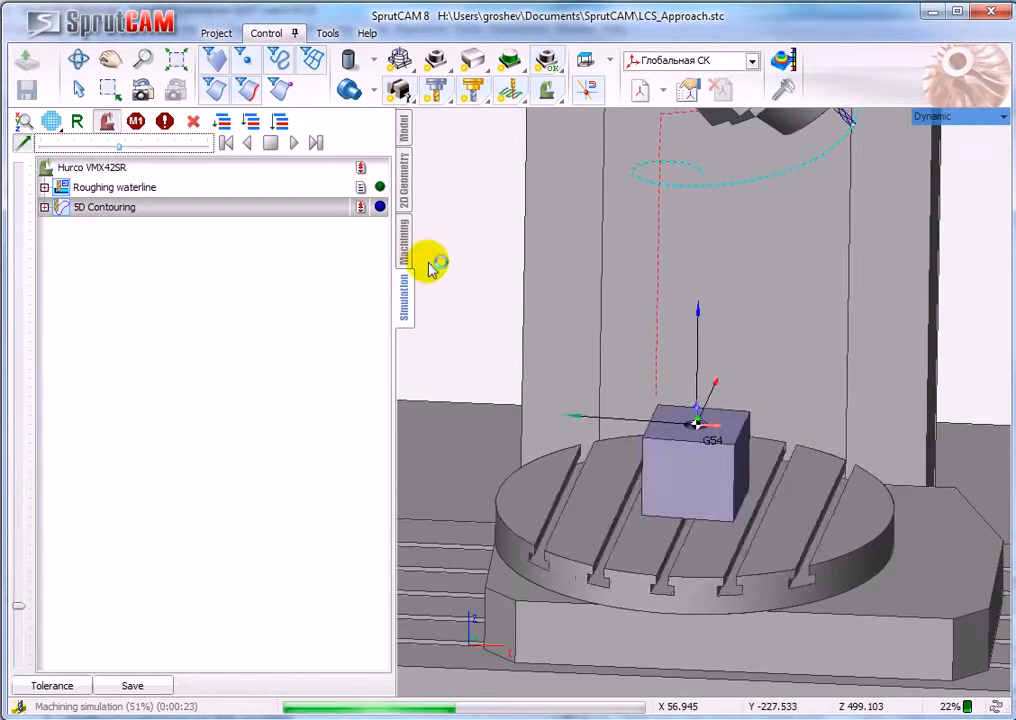
scroll(517, 345, down, 3)
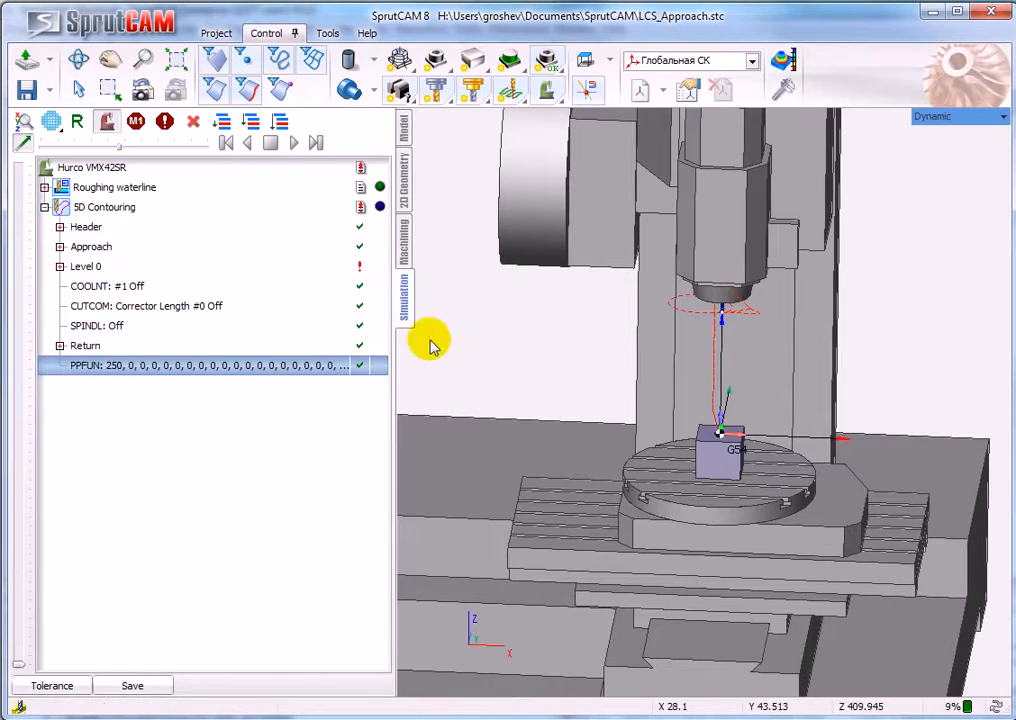
- Enable Tool center point management and set Local CS to Off for 5D Contouring, and recalculate its toolpath
click(404, 230)
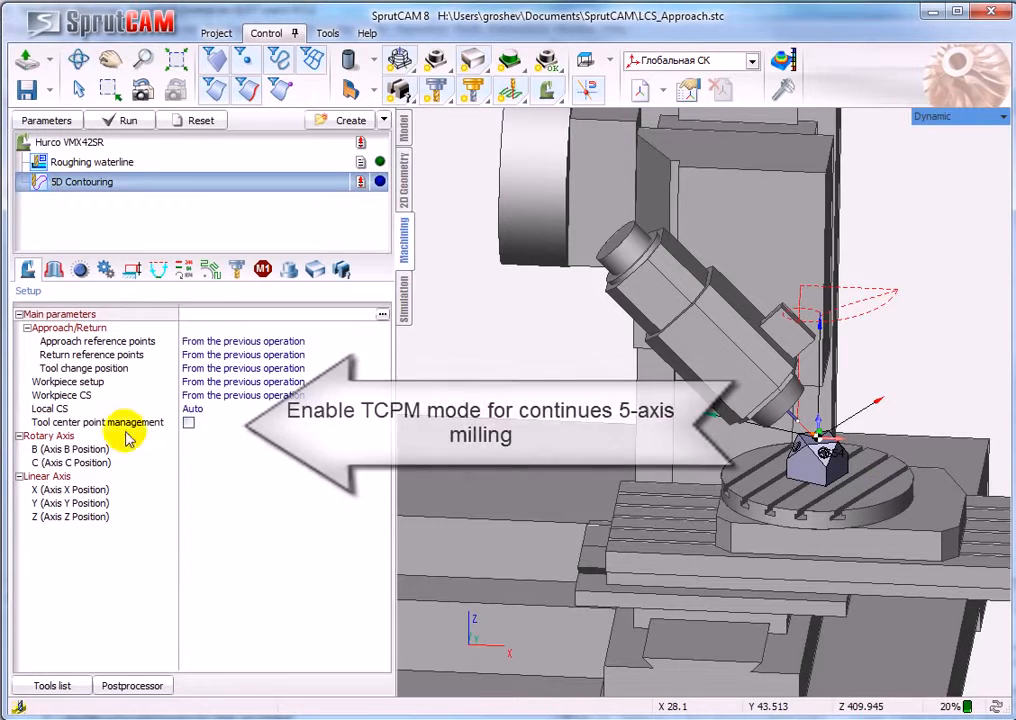
click(50, 425)
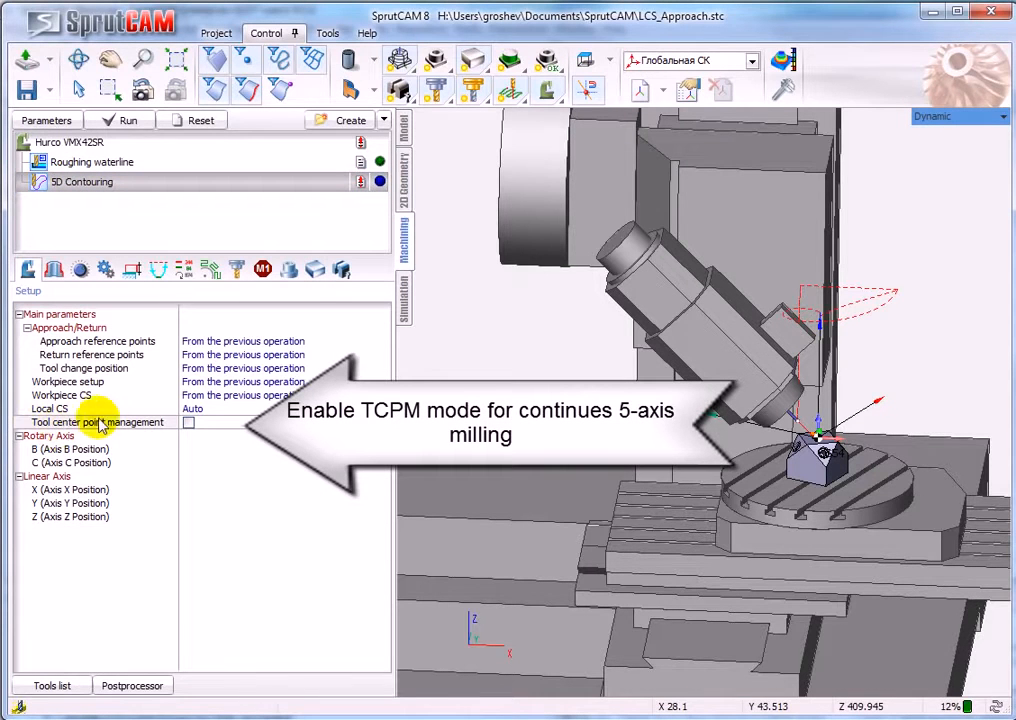
click(189, 423)
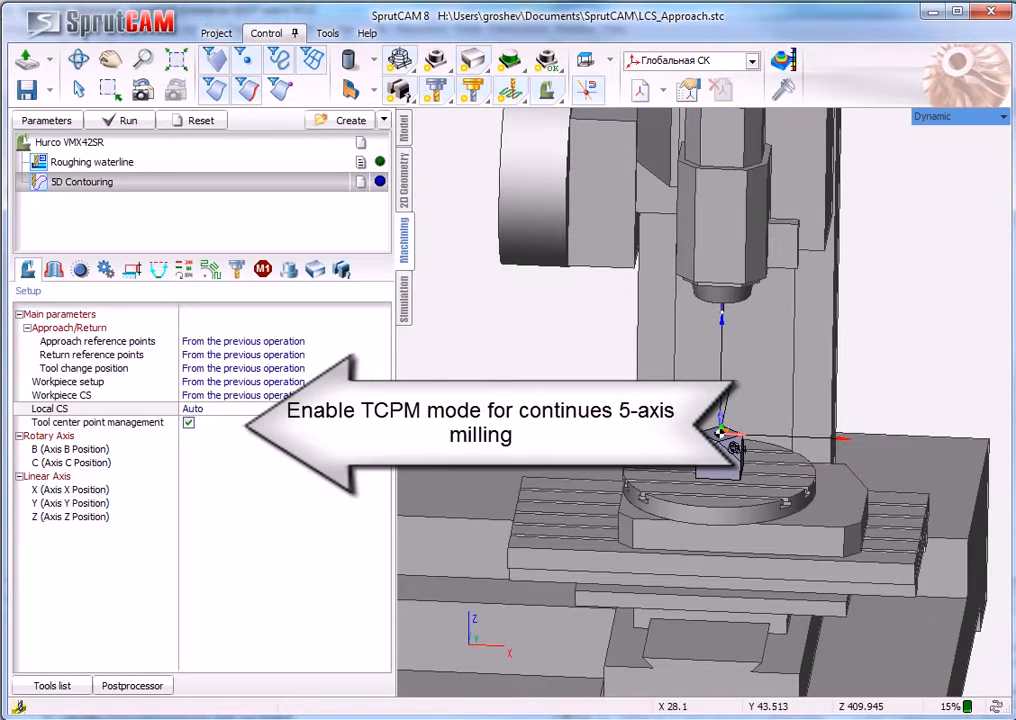
click(215, 409)
click(192, 422)
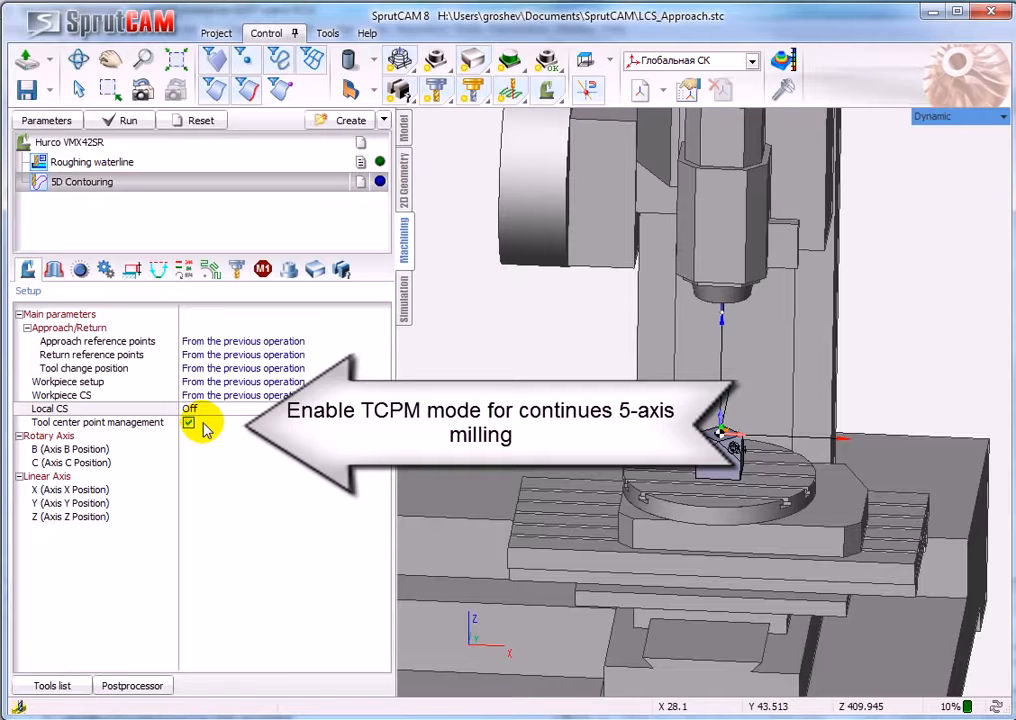
click(104, 424)
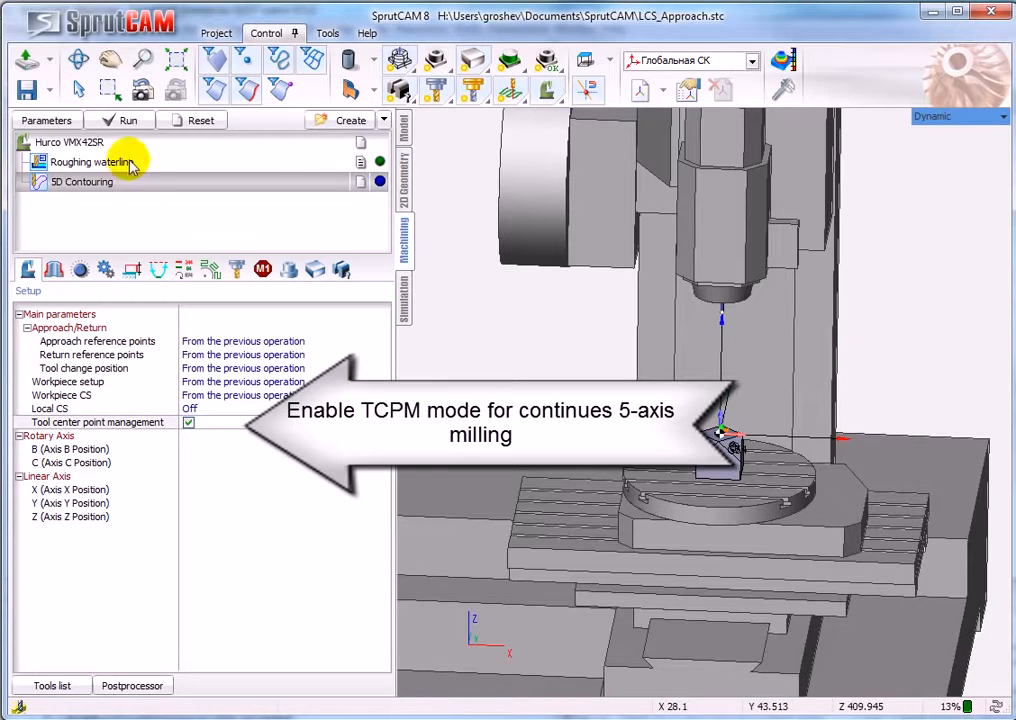
click(126, 120)
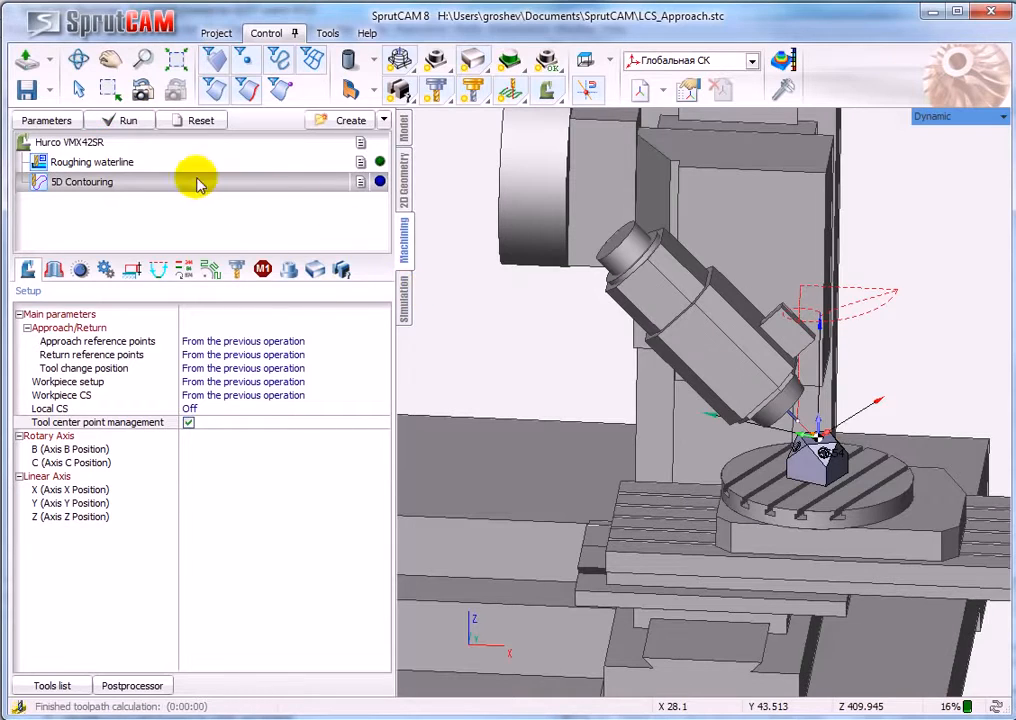
- In the simulation's command list, expand the Approach section of 5D Contouring and inspect the INTERP 5Axis On command
click(405, 306)
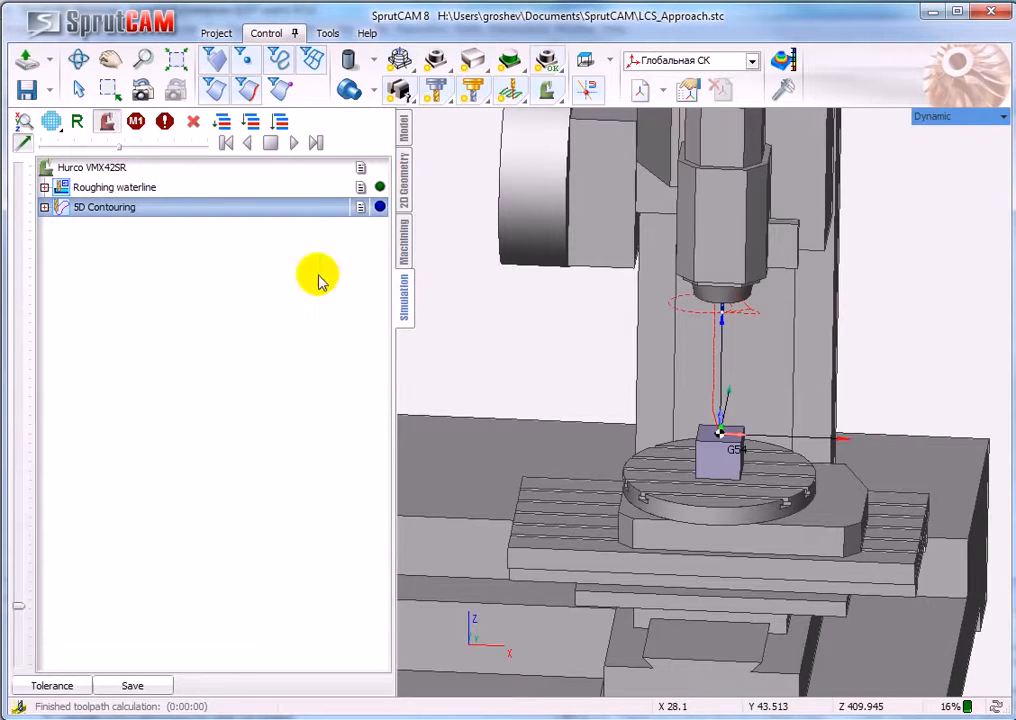
click(44, 207)
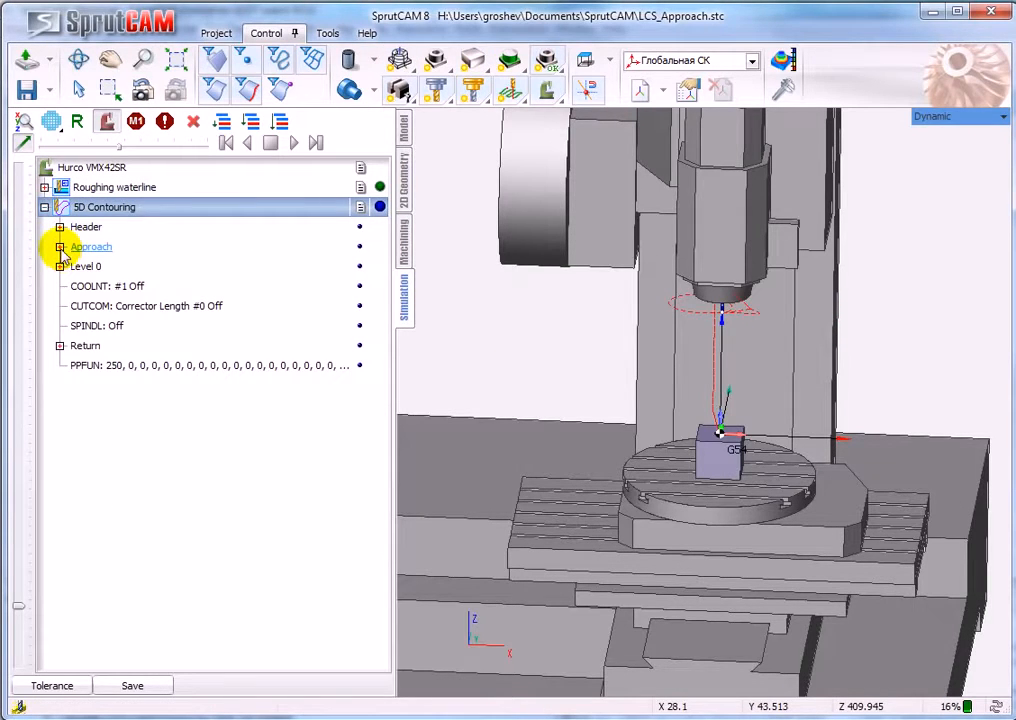
click(60, 247)
click(95, 346)
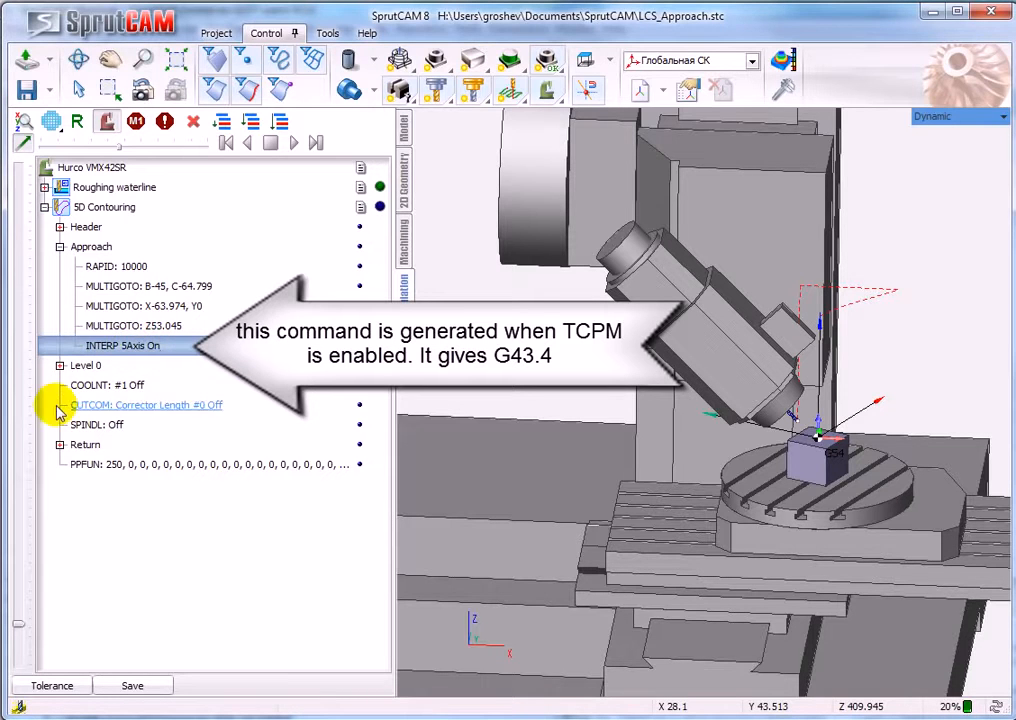
- Step through the tool moves of Item 1 in Level 0, and inspect the INTERP 5Axis Off command under Return
click(61, 366)
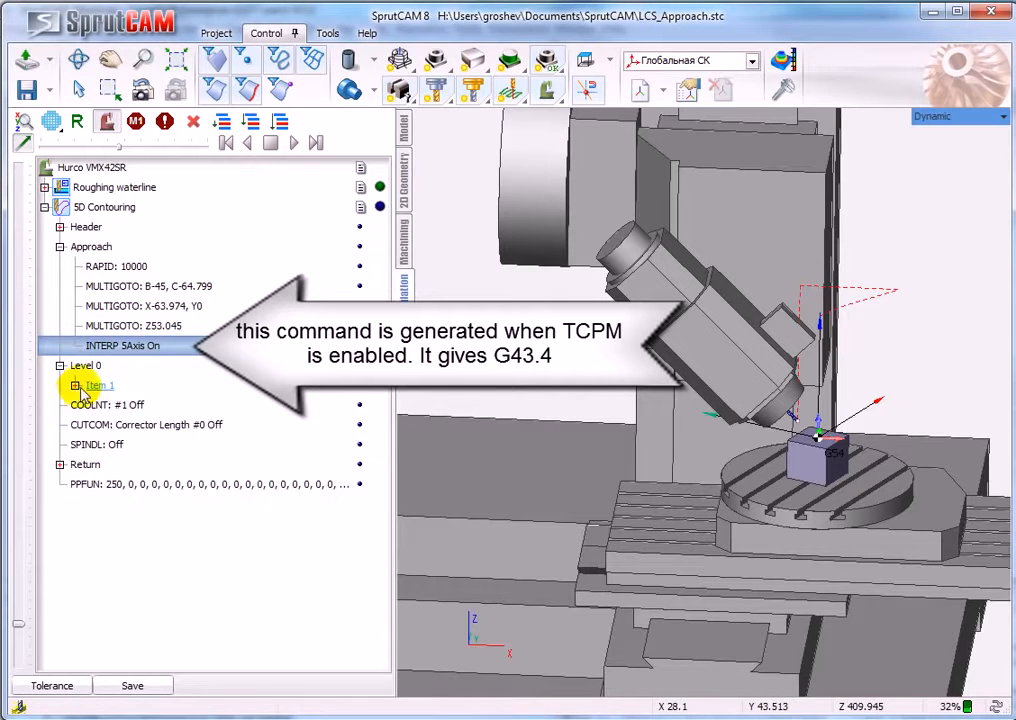
click(75, 386)
click(131, 405)
key(Down)
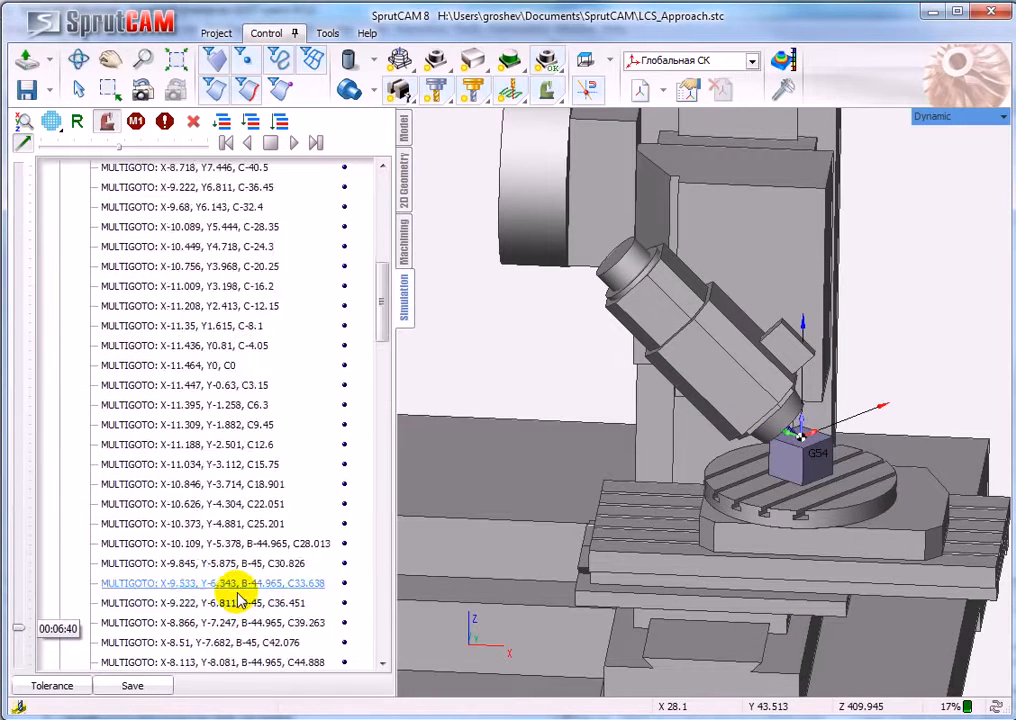
click(86, 619)
click(95, 543)
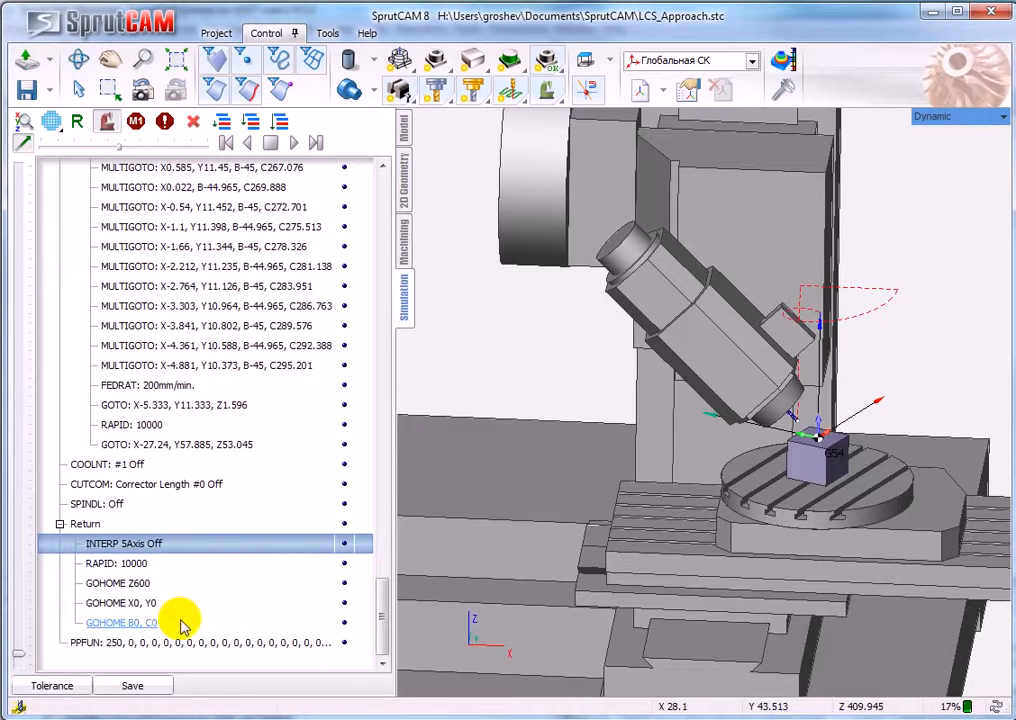
- Generate the LCS_Approach NC program from the machining operations with the Fanuc (30i)_Mill.spp postprocessor
click(402, 248)
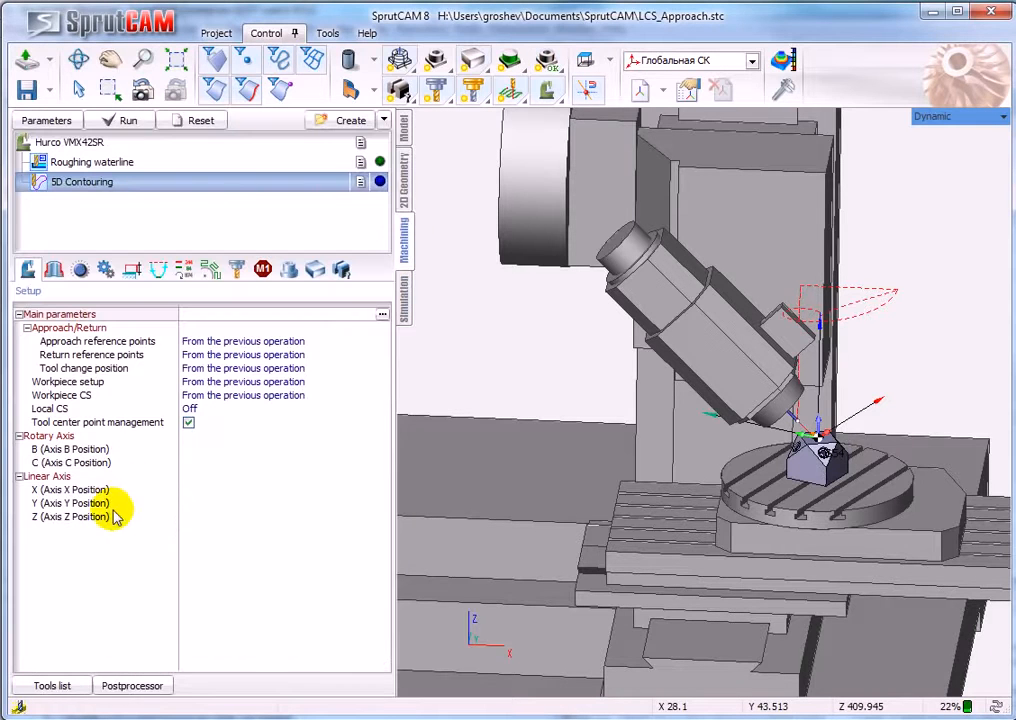
click(131, 685)
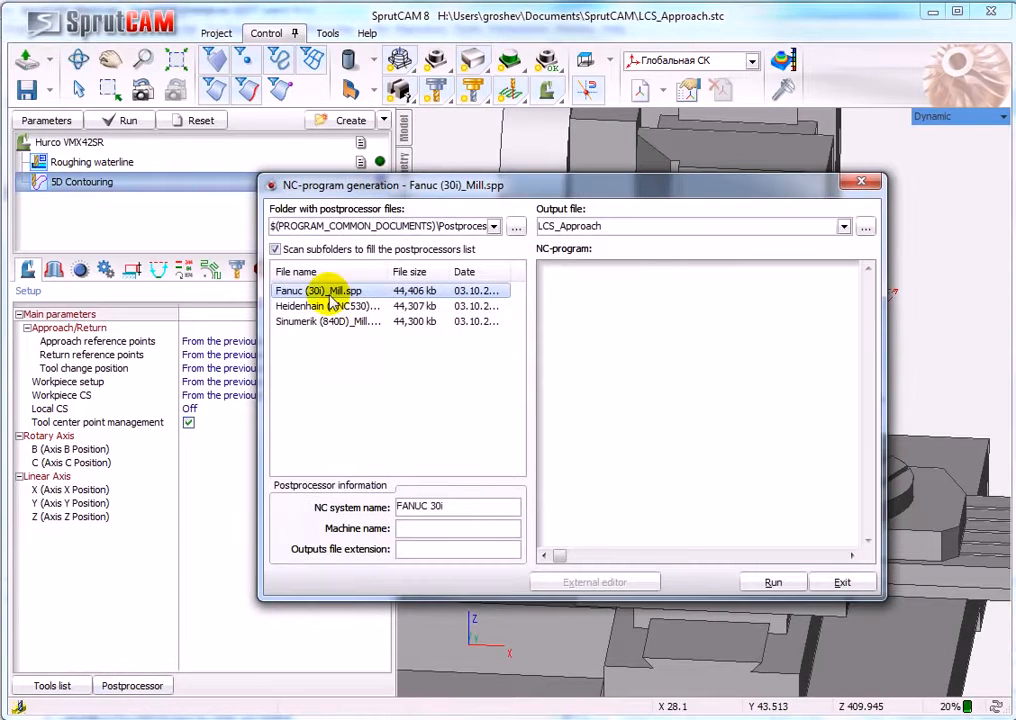
click(773, 584)
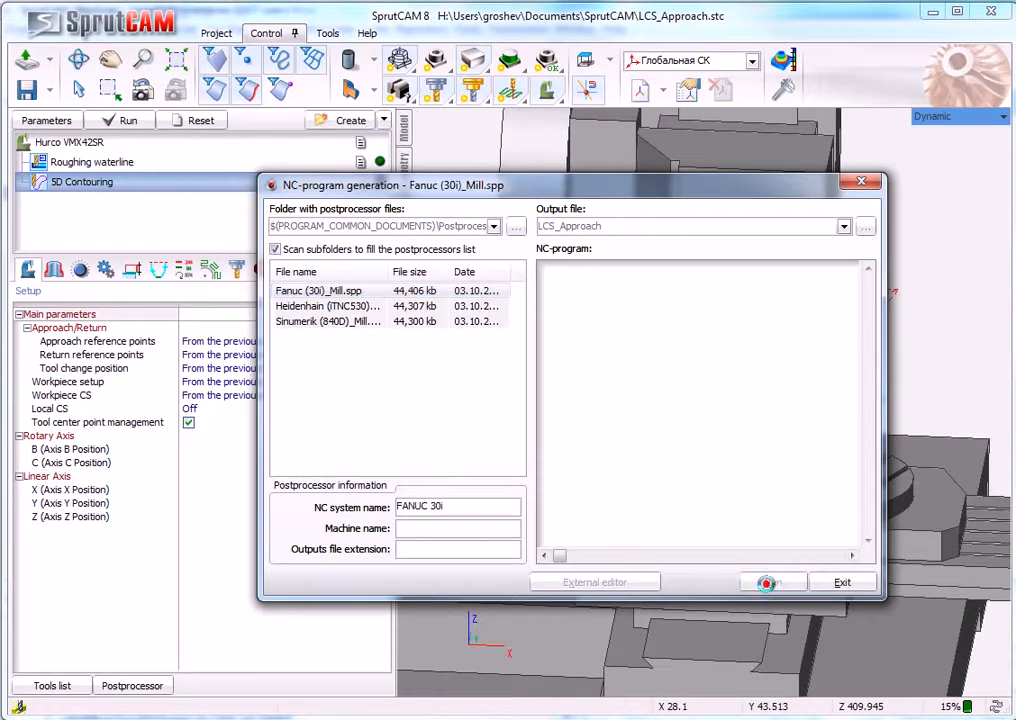
click(903, 513)
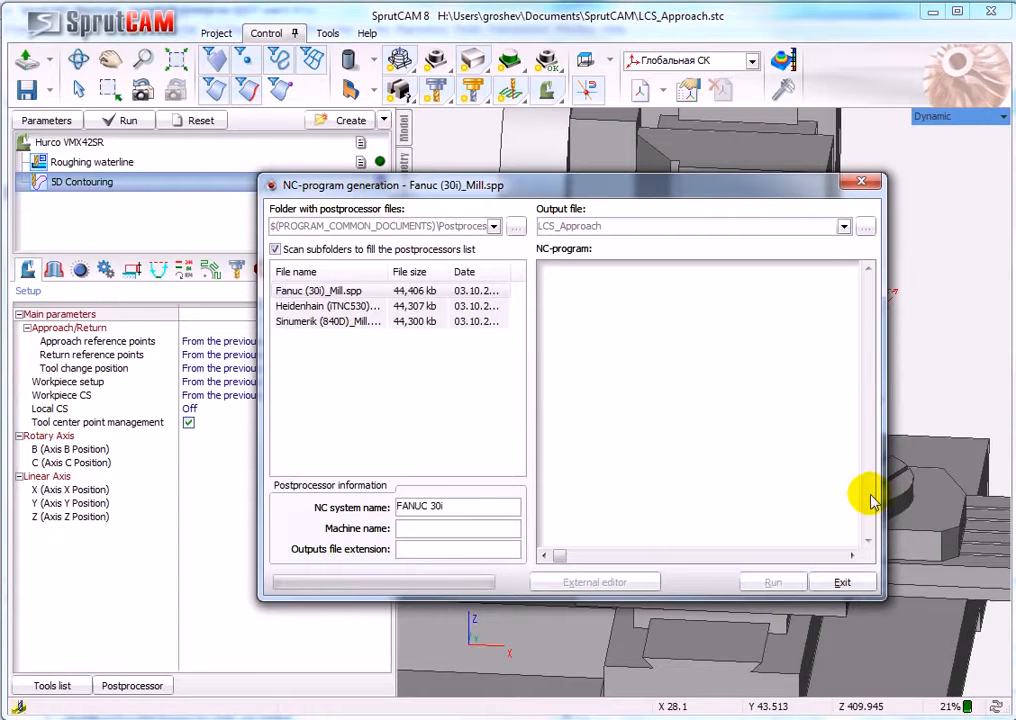
- Examine the 5D Contouring section of the generated NC program, highlight the G43.4 code, and close the NC-program generation window
scroll(636, 424, down, 10)
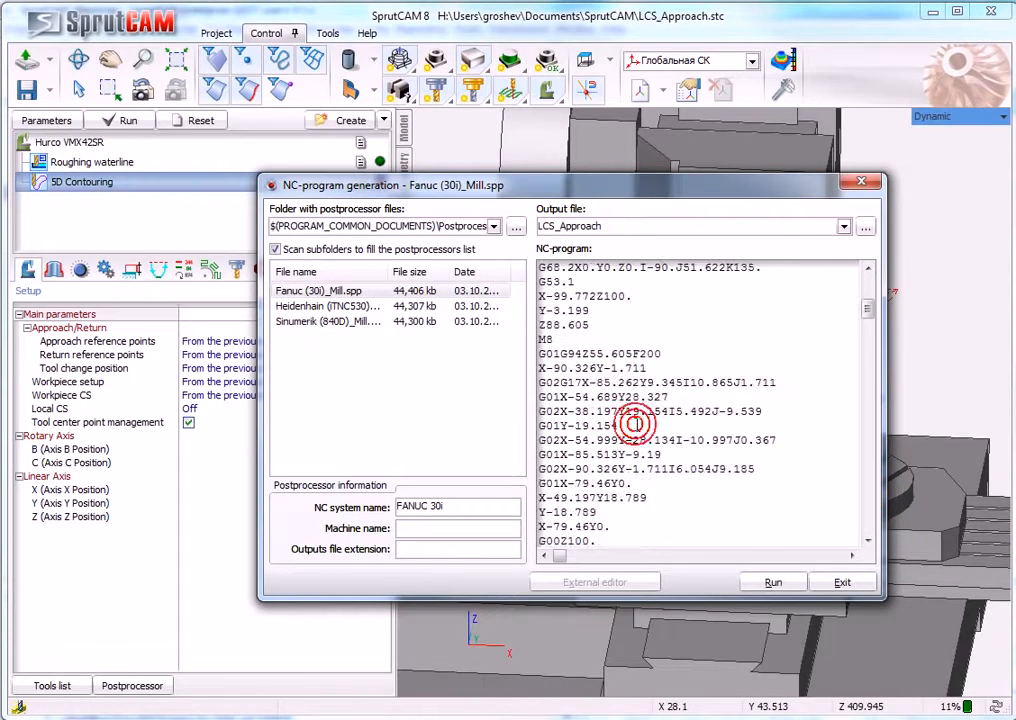
scroll(636, 424, down, 5)
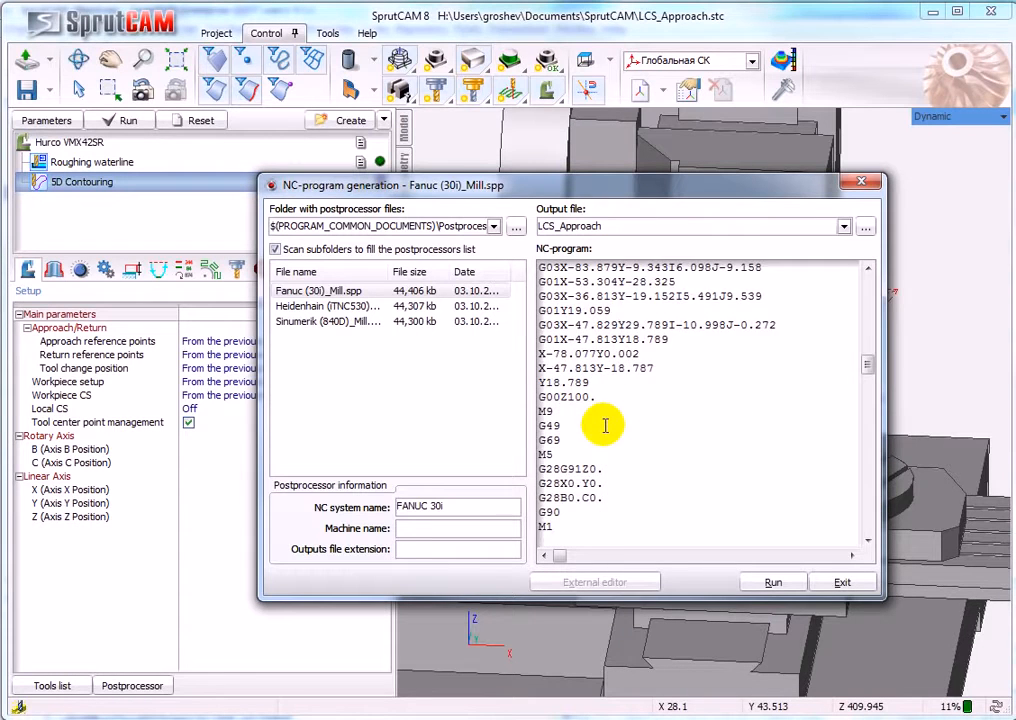
scroll(605, 425, up, 8)
scroll(605, 425, down, 11)
scroll(605, 425, down, 7)
scroll(605, 425, up, 5)
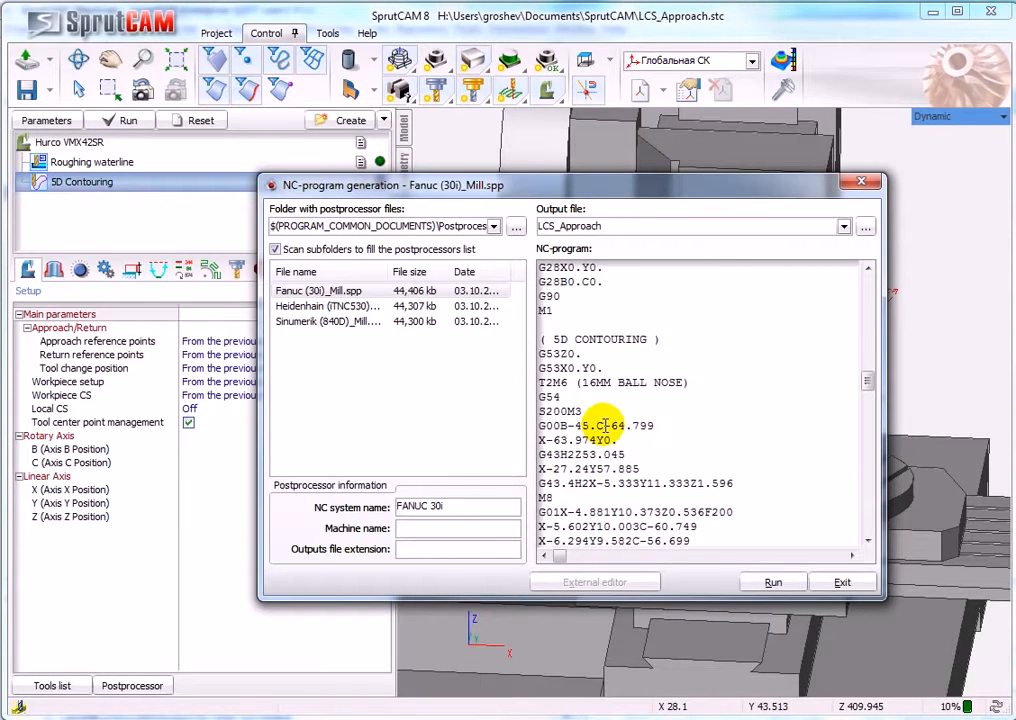
click(580, 411)
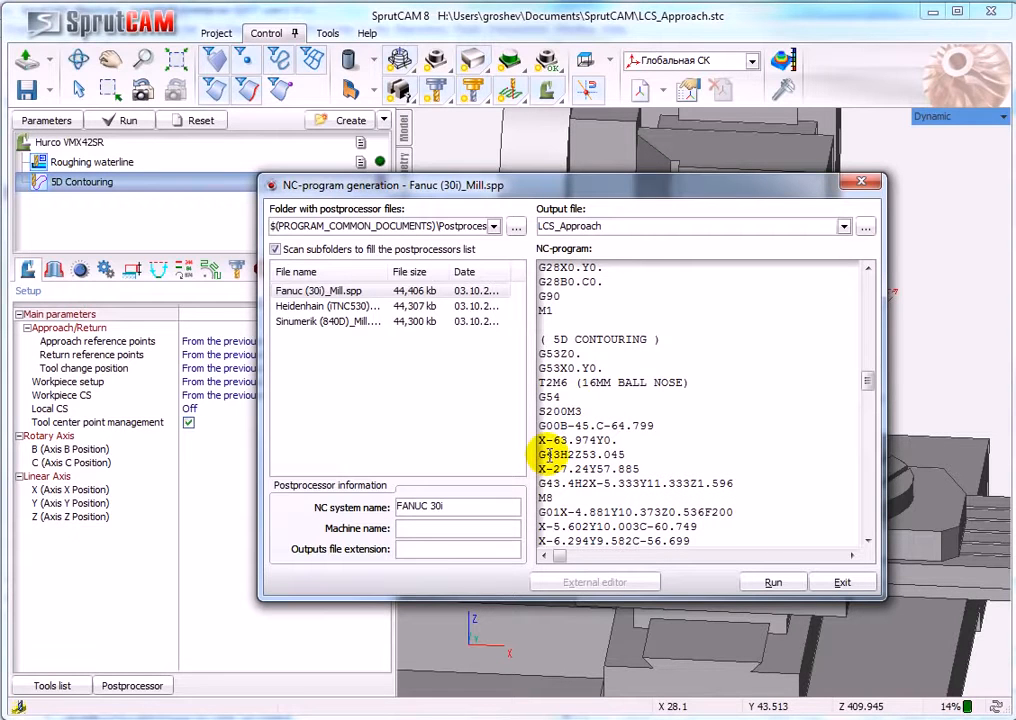
drag(539, 484, 577, 485)
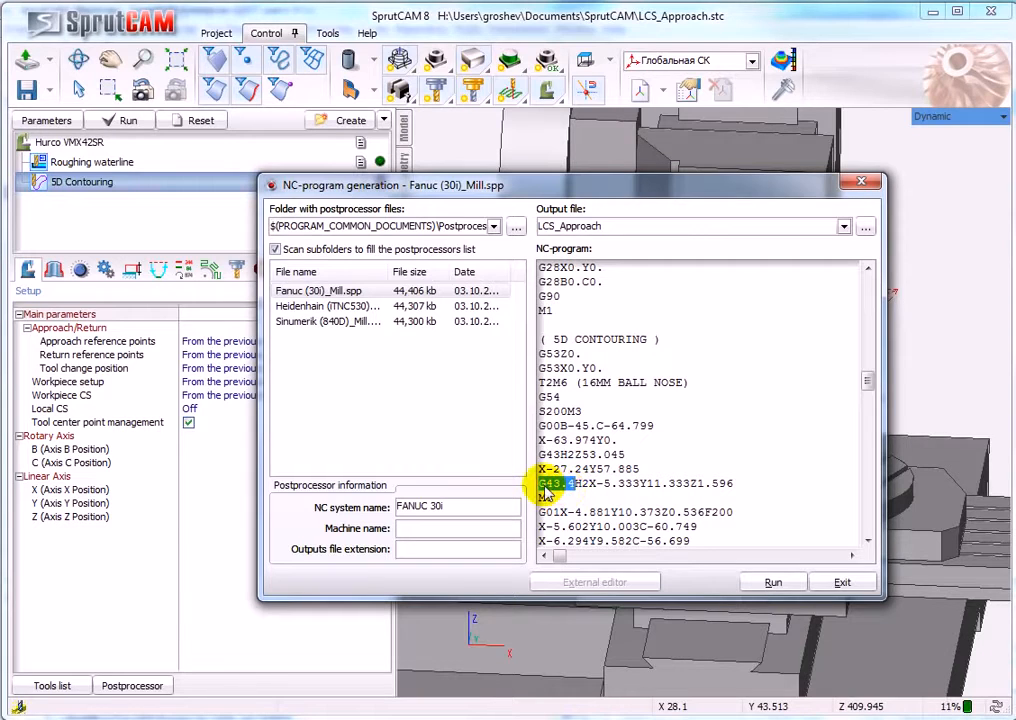
click(597, 494)
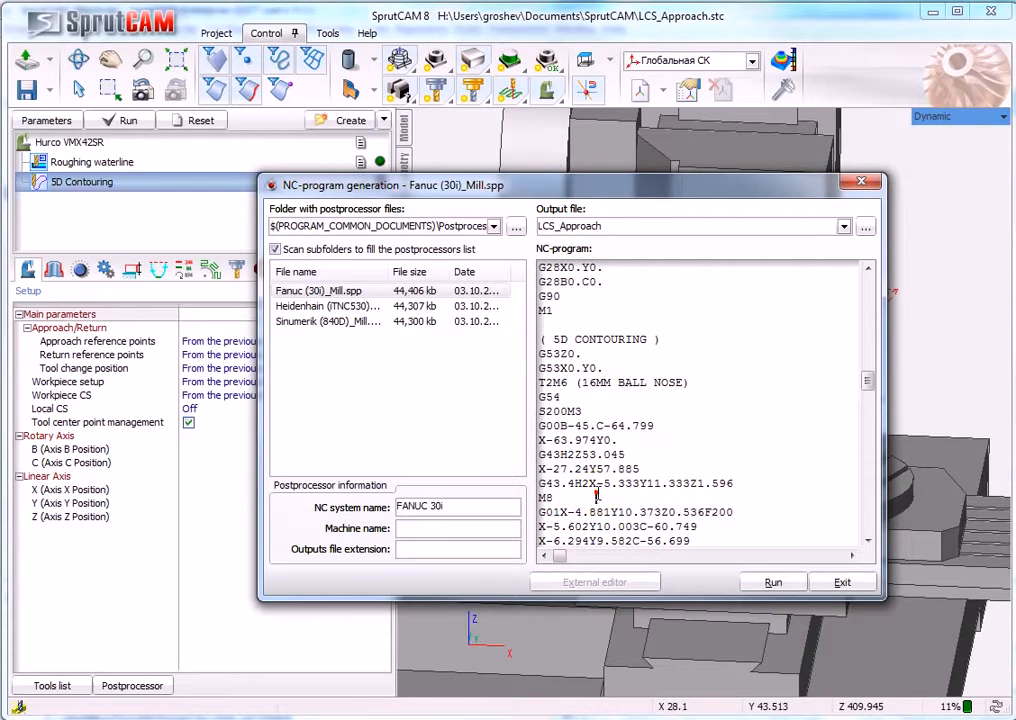
click(840, 586)
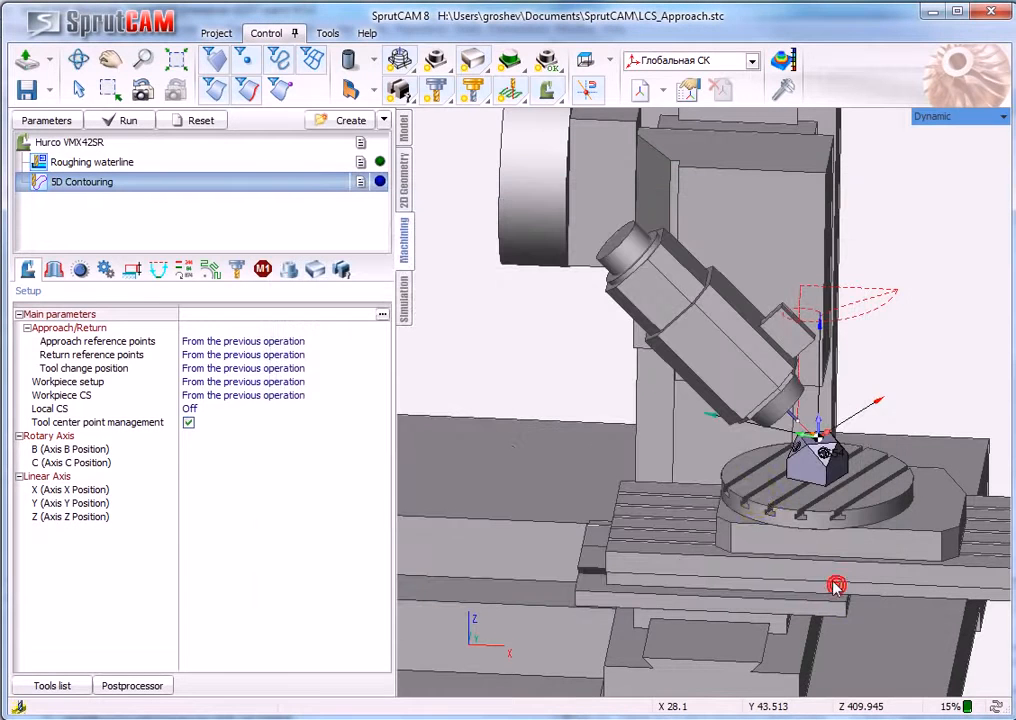